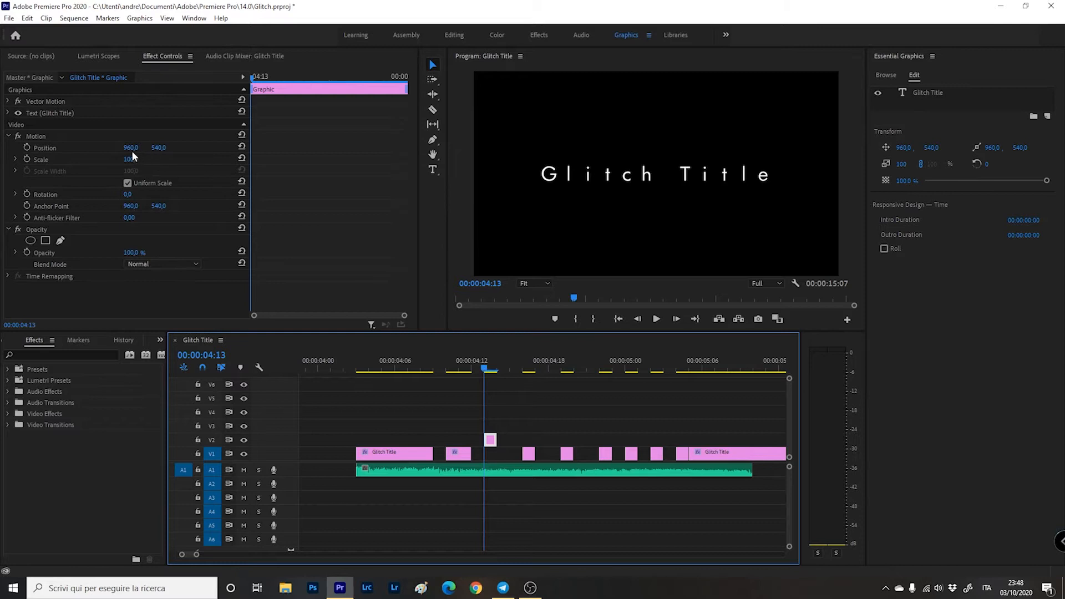
# Offset the title clip on V2 at 00:00:04:13 by setting its Position to about 1058, 482
pyautogui.moveTo(130, 148); pyautogui.dragTo(152, 148)
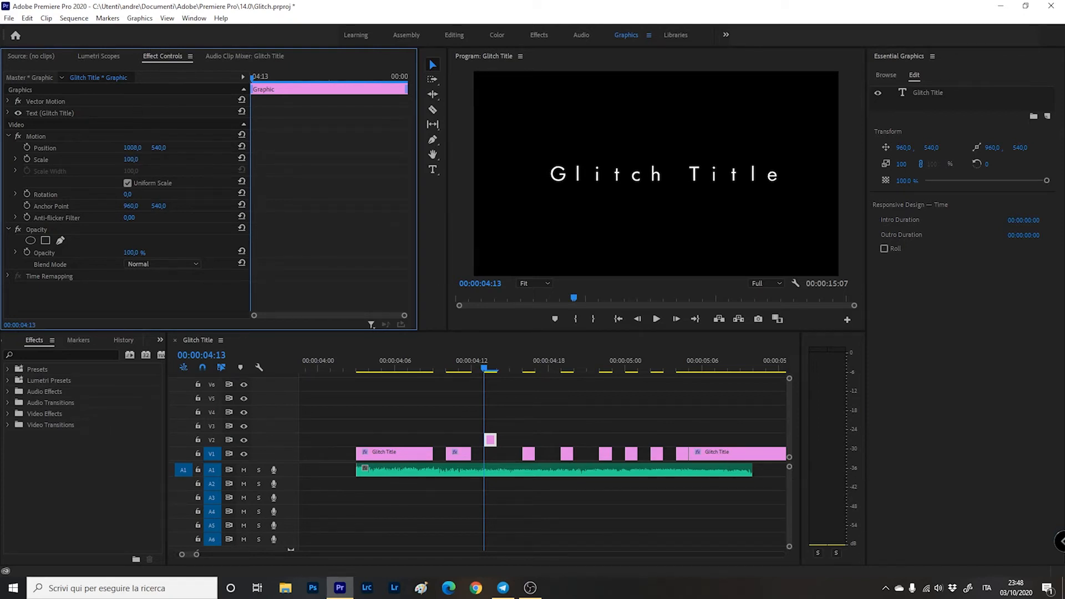
pyautogui.moveTo(132, 148); pyautogui.dragTo(164, 148)
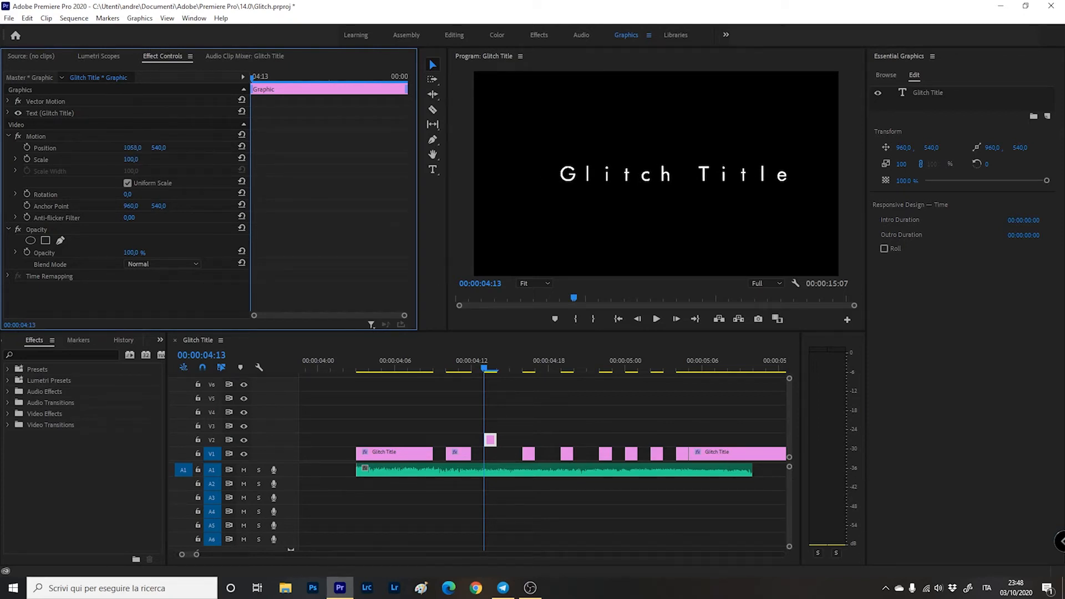
pyautogui.moveTo(158, 148); pyautogui.dragTo(127, 148)
# Step frame by frame back and forth around the offset title clip at 00:00:04:13 to examine the jump between frames
pyautogui.press('Left')
pyautogui.press('Left')
pyautogui.press('Right')
pyautogui.press('Right')
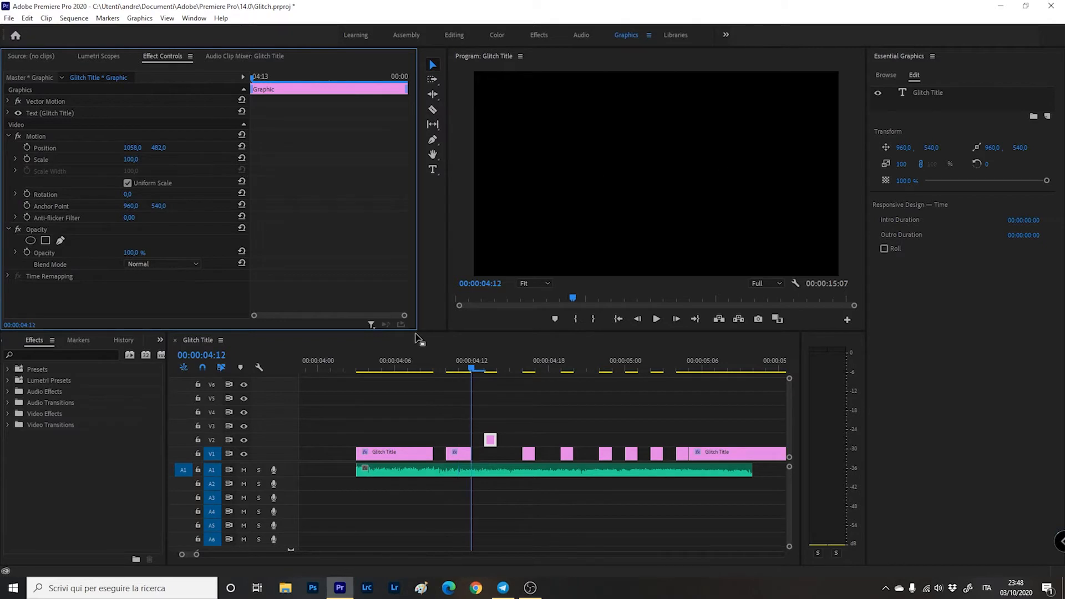
pyautogui.press('Left')
pyautogui.press('Left')
pyautogui.press('Right')
pyautogui.press('Right')
pyautogui.press('Right')
pyautogui.press('Right')
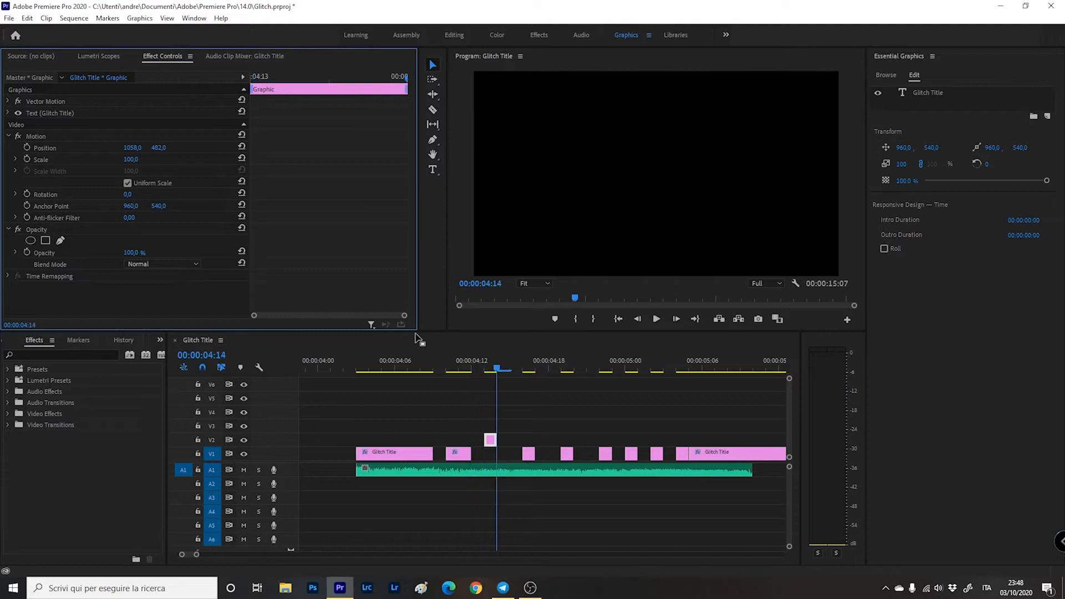
# Move the one-frame title clip at 00:00:04:19 up to track V2 and set its Position to 879, 620
pyautogui.press('Right')
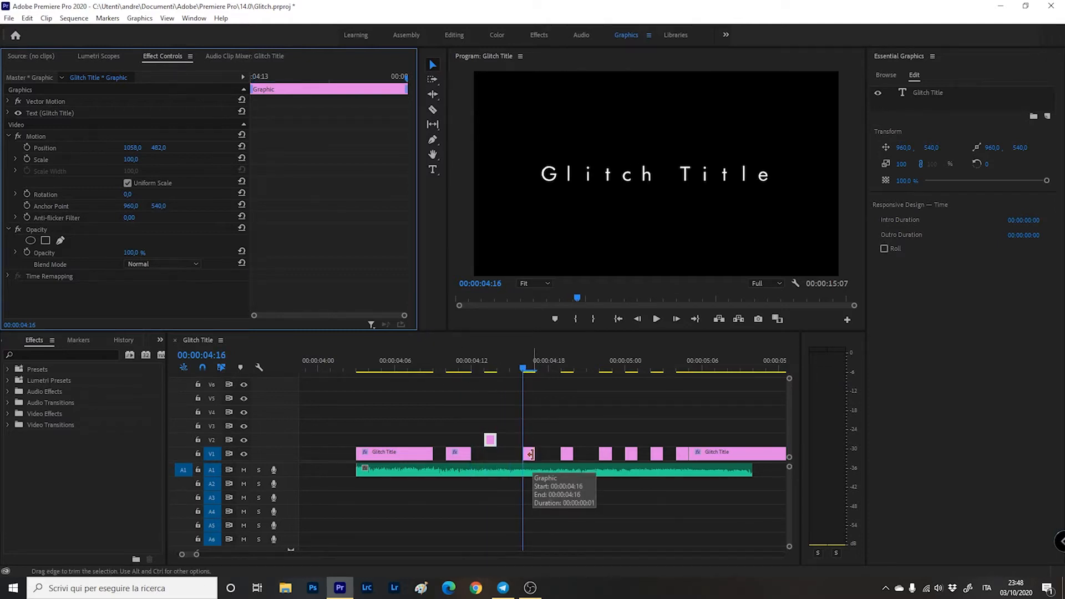
pyautogui.press('Right')
pyautogui.press('Right')
pyautogui.press('Right')
pyautogui.moveTo(568, 457); pyautogui.dragTo(567, 441)
pyautogui.moveTo(132, 148); pyautogui.dragTo(335, 261)
# Move the one-frame title clip at 00:00:05:00 up to track V2 and set its Position to 1121, 505, keeping Scale at 100
pyautogui.press('Right')
pyautogui.press('Right')
pyautogui.press('Right')
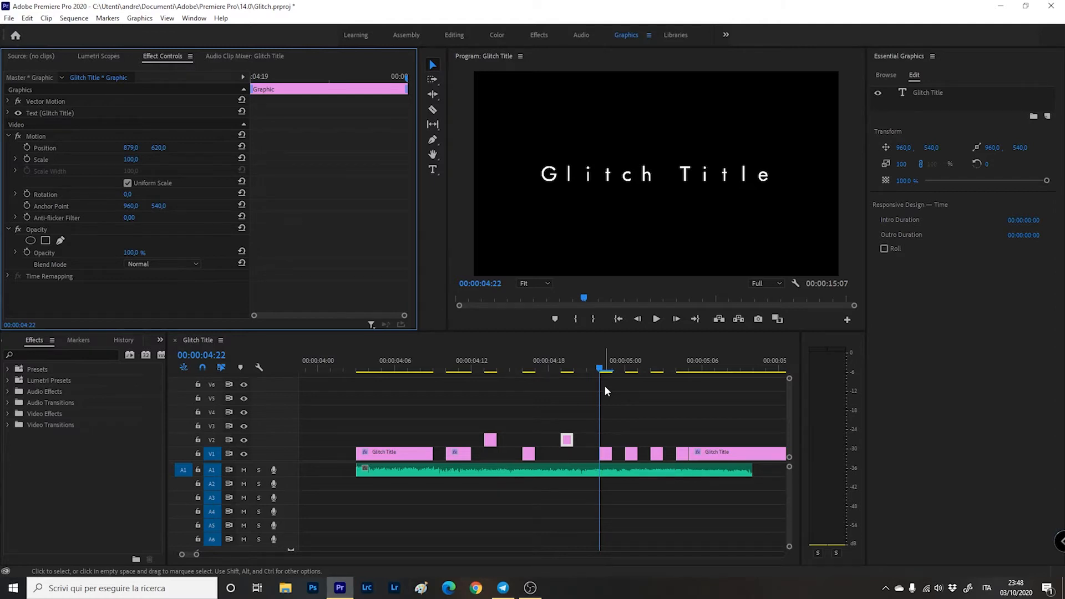
pyautogui.press('Right')
pyautogui.press('Right')
pyautogui.press('Right')
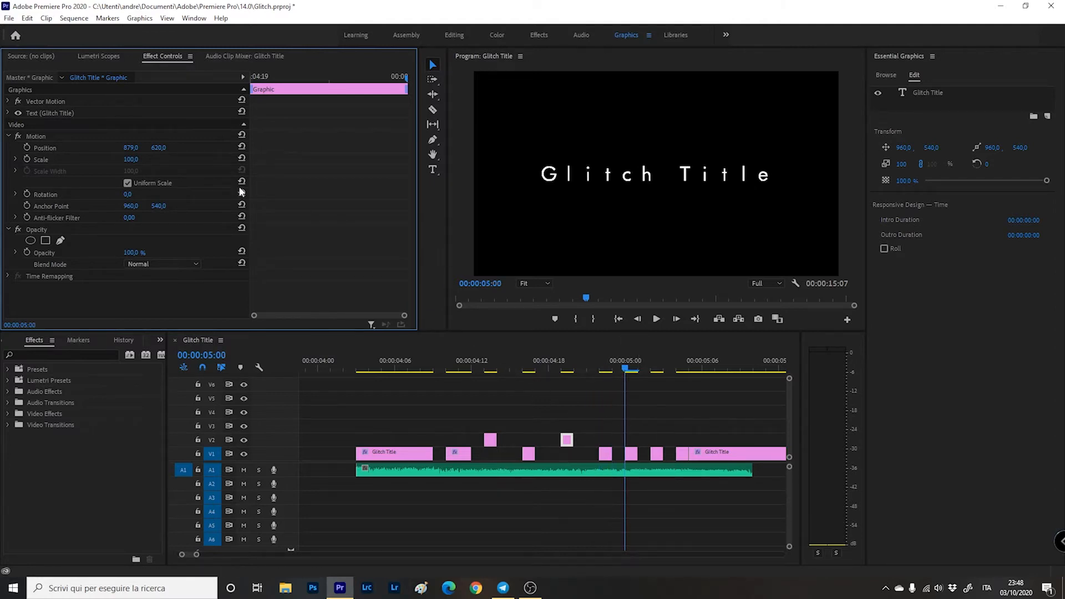
pyautogui.moveTo(632, 454); pyautogui.dragTo(631, 440)
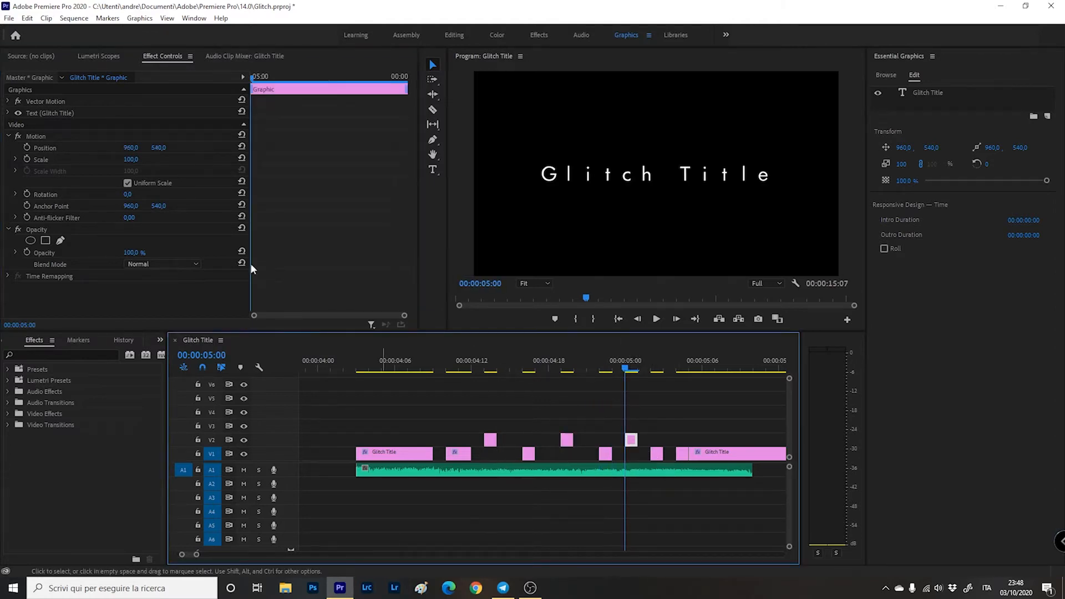
pyautogui.moveTo(131, 148); pyautogui.dragTo(125, 160)
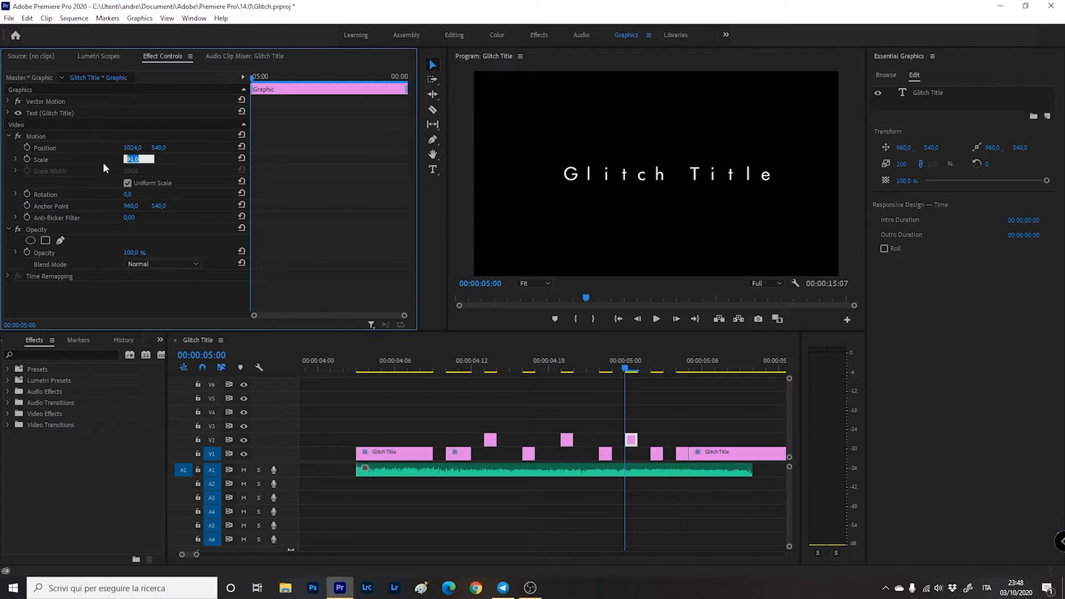
pyautogui.press('Return')
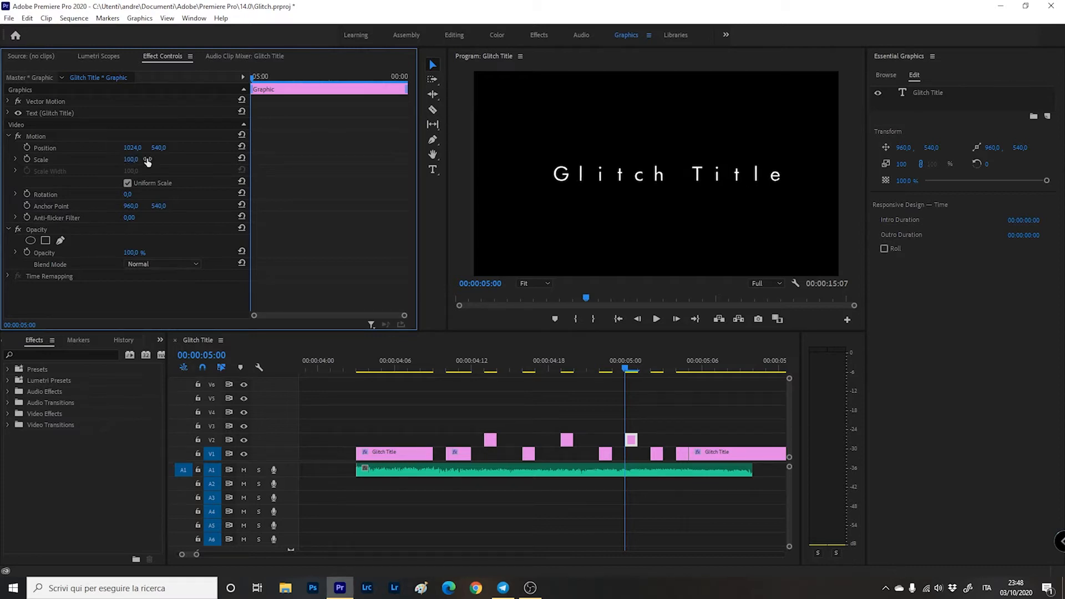
pyautogui.moveTo(157, 150); pyautogui.dragTo(149, 149)
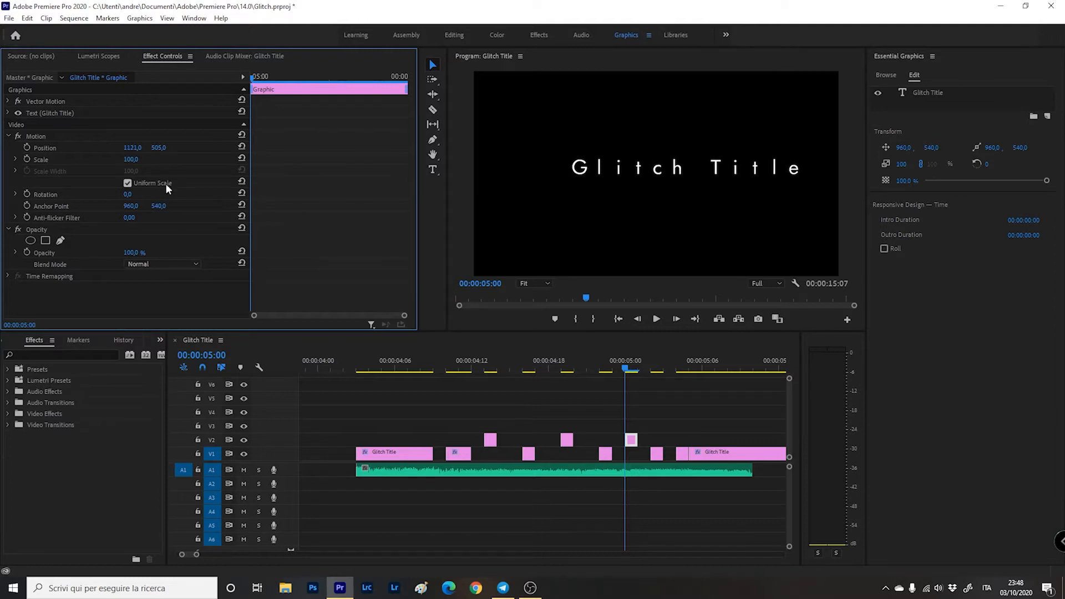
# Move the one-frame title clip at 00:00:05:04 up to track V2 and set its Position to 920, 583
pyautogui.press('Right')
pyautogui.press('Right')
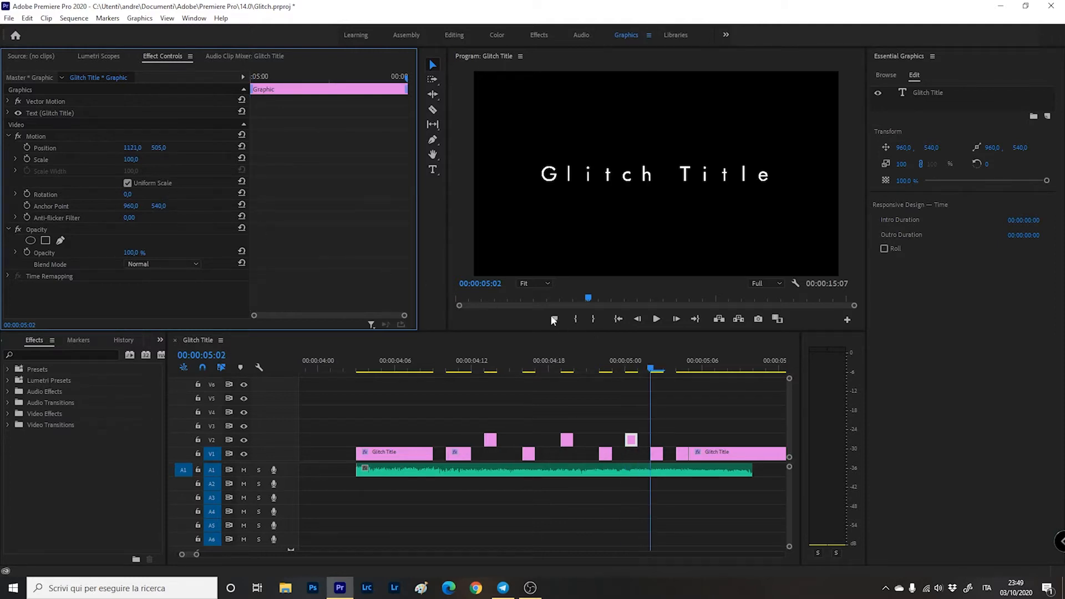
pyautogui.press('Right')
pyautogui.press('Right')
pyautogui.click(684, 452)
pyautogui.moveTo(683, 452); pyautogui.dragTo(683, 440)
pyautogui.moveTo(131, 148); pyautogui.dragTo(173, 149)
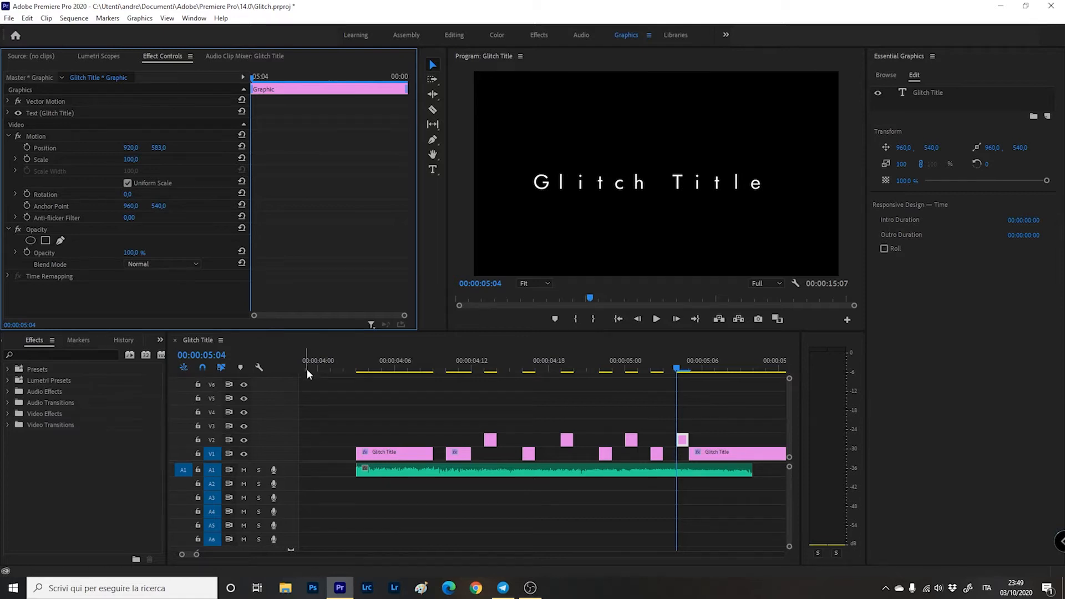
# Play back the glitch sequence from the start of the first title clip at 00:00:04:03
pyautogui.click(357, 369)
pyautogui.press('space')
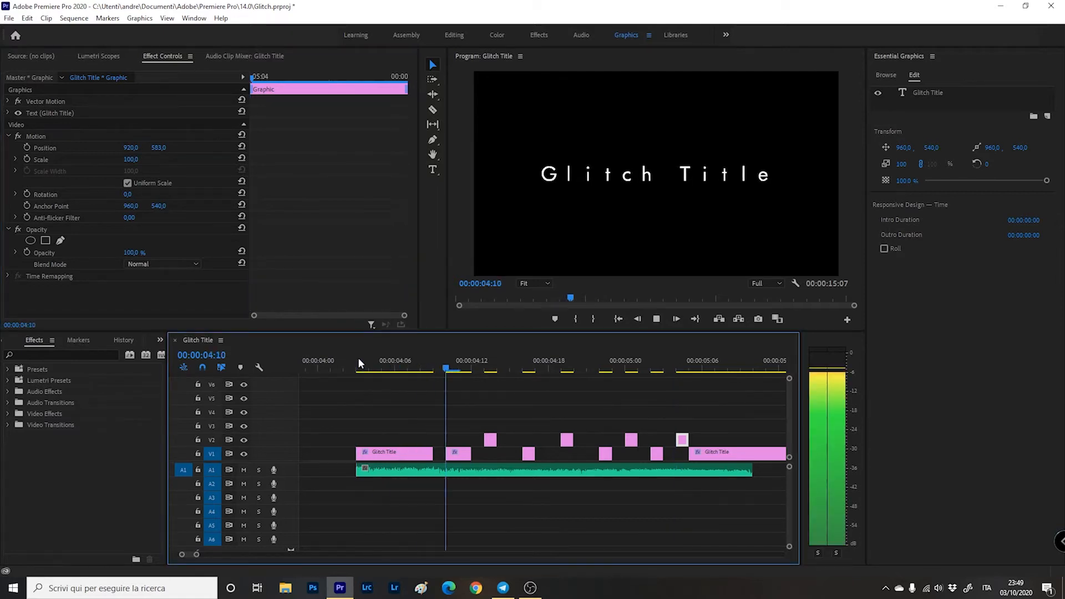
pyautogui.press('space')
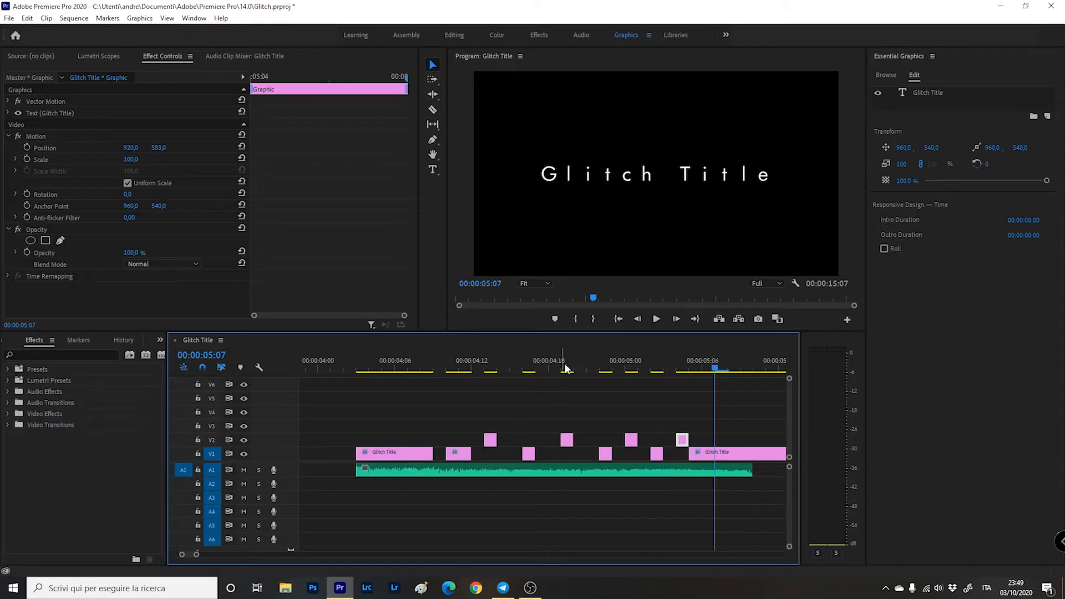
# Enlarge the V2 title clip at 00:00:04:19 to Scale 143 and shift it down and to the left in the frame
pyautogui.click(564, 365)
pyautogui.click(567, 440)
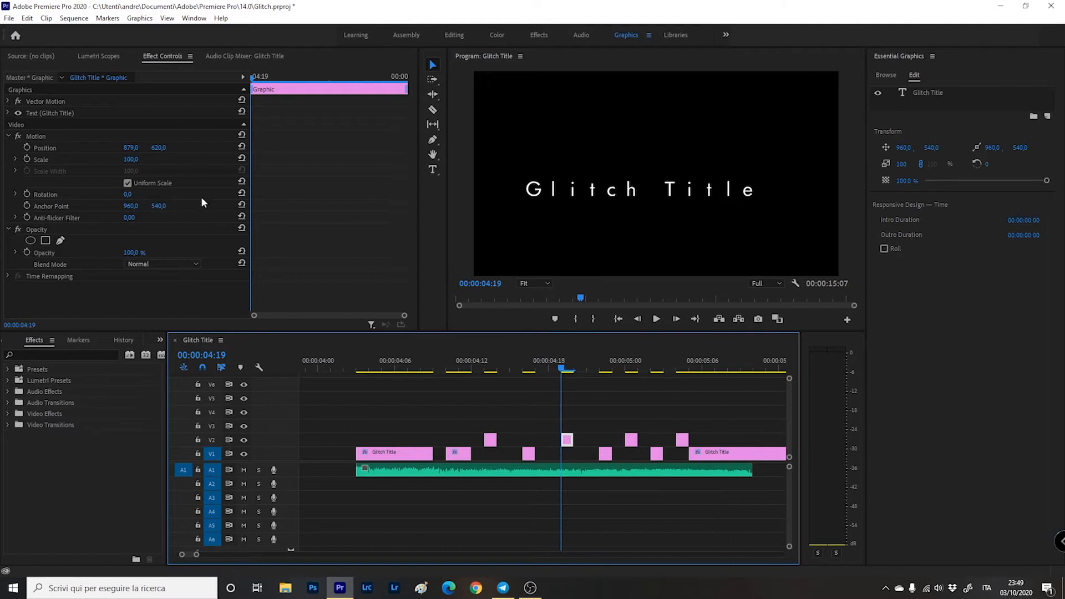
pyautogui.moveTo(130, 160); pyautogui.dragTo(97, 148)
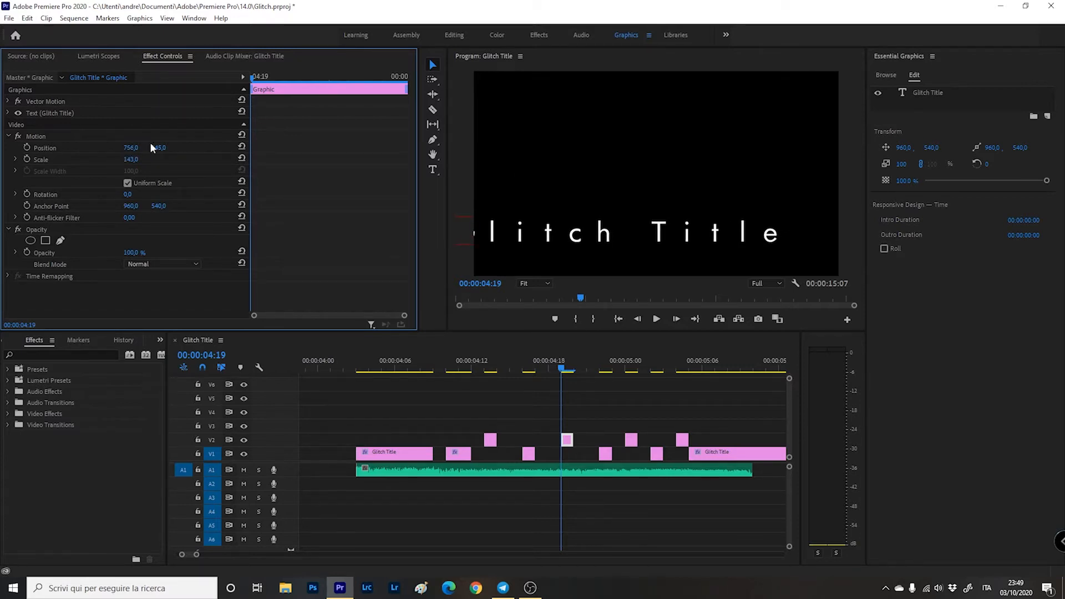
# Set the V2 title clip at 00:00:05:04 to Scale 143 and Position 1129, 287, and play the sequence from 00:00:04:03
pyautogui.click(677, 368)
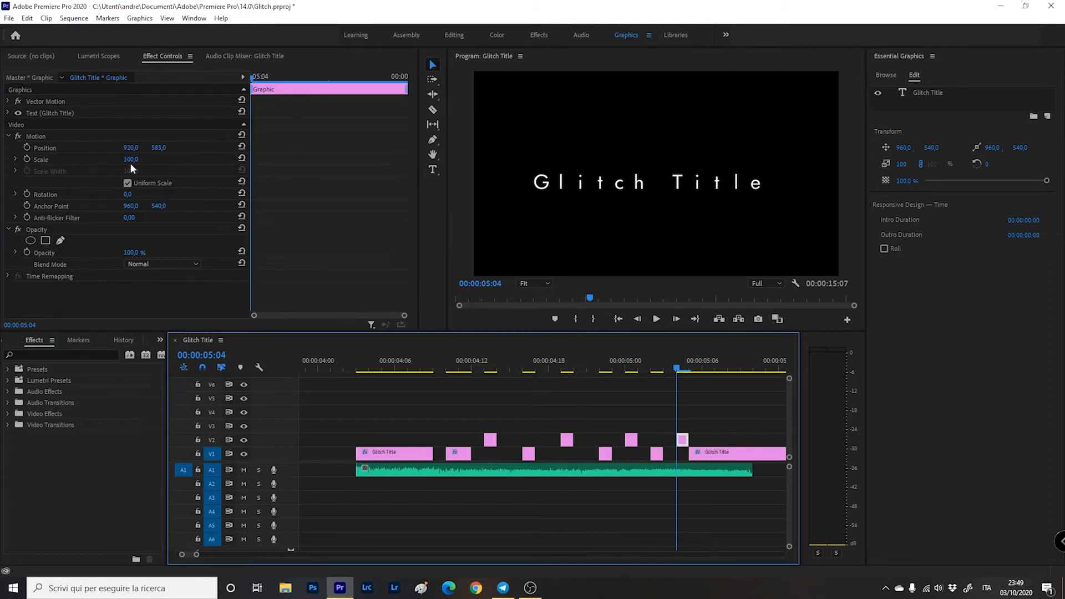
pyautogui.moveTo(129, 148); pyautogui.dragTo(161, 159)
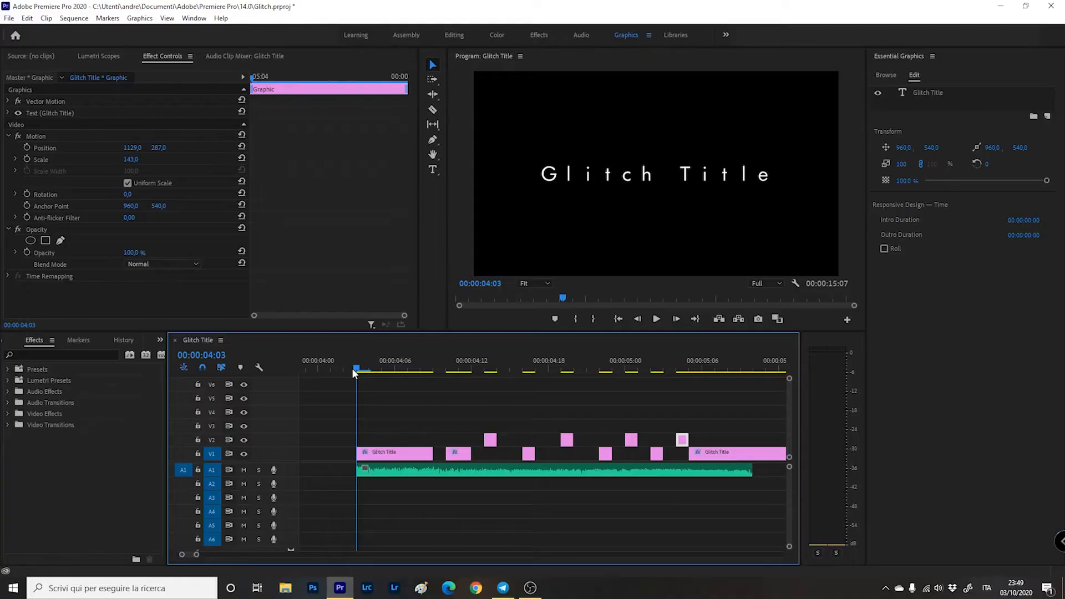
pyautogui.press('space')
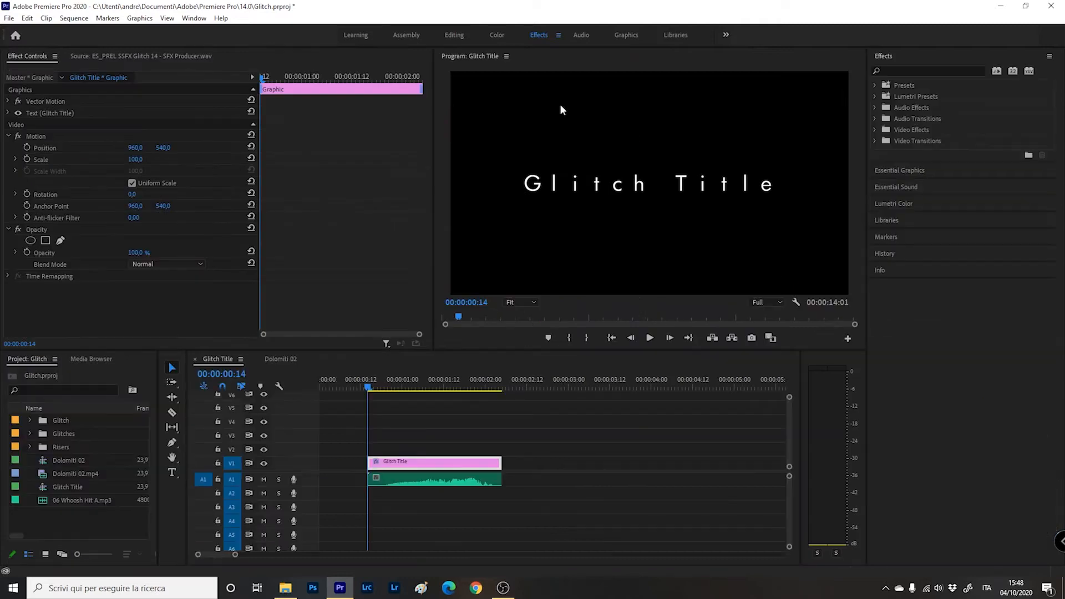
# Find the Wave Warp video effect, apply it to the Glitch Title clip, and scrub through the clip to preview it
pyautogui.click(900, 70)
pyautogui.write('wav')
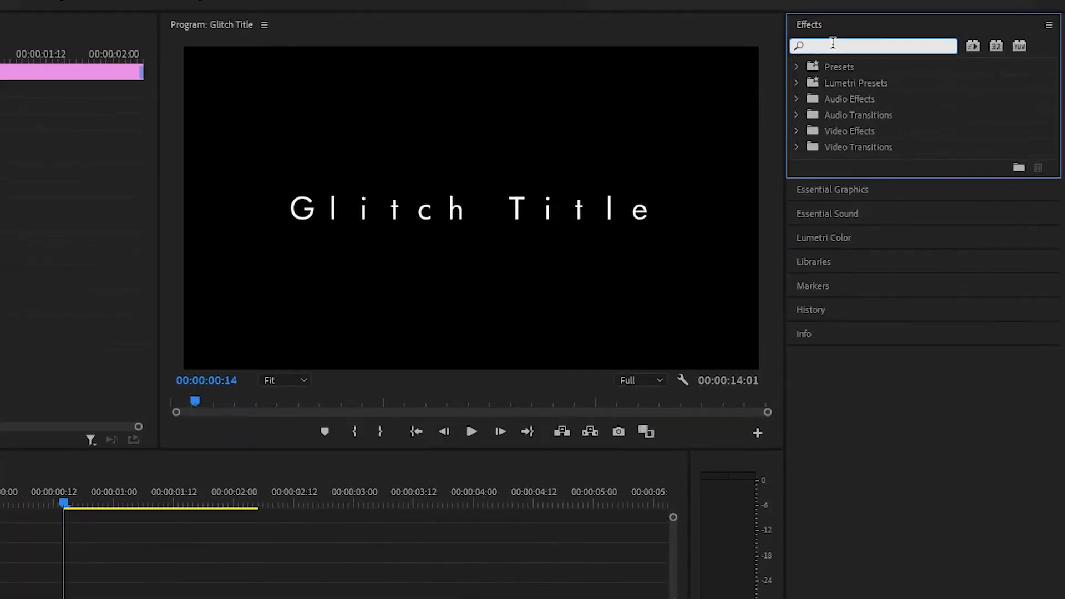
pyautogui.write('e wa')
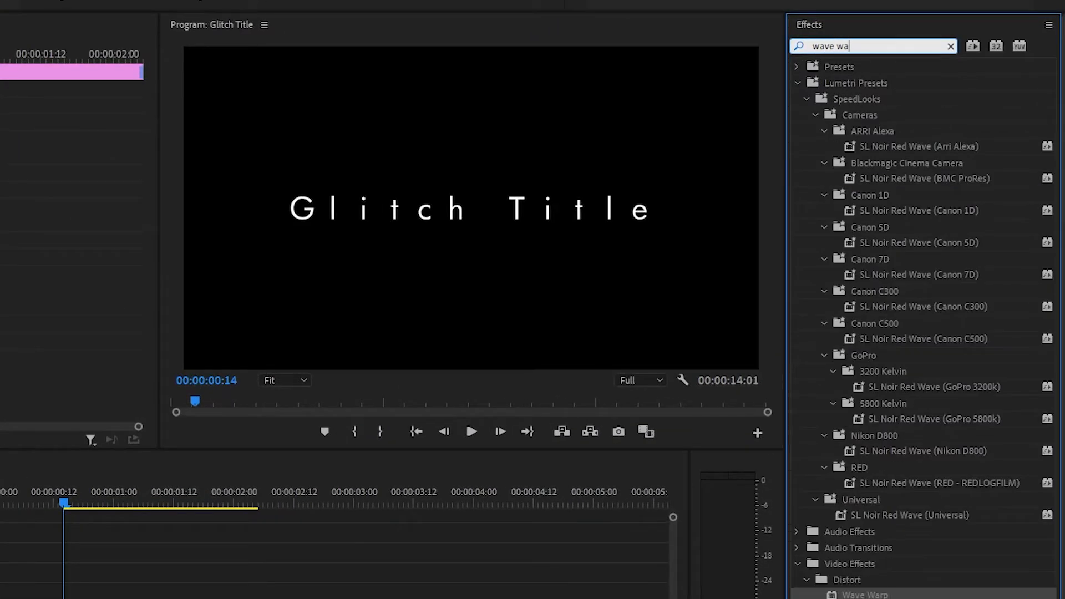
pyautogui.write('r')
pyautogui.moveTo(865, 160); pyautogui.dragTo(210, 526)
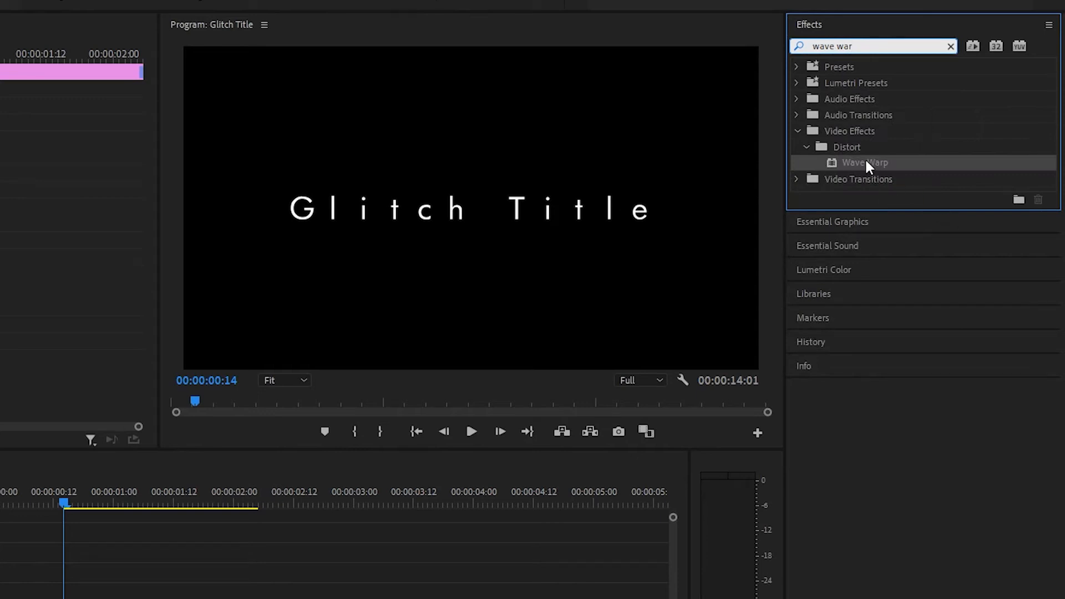
pyautogui.moveTo(469, 404); pyautogui.dragTo(434, 466)
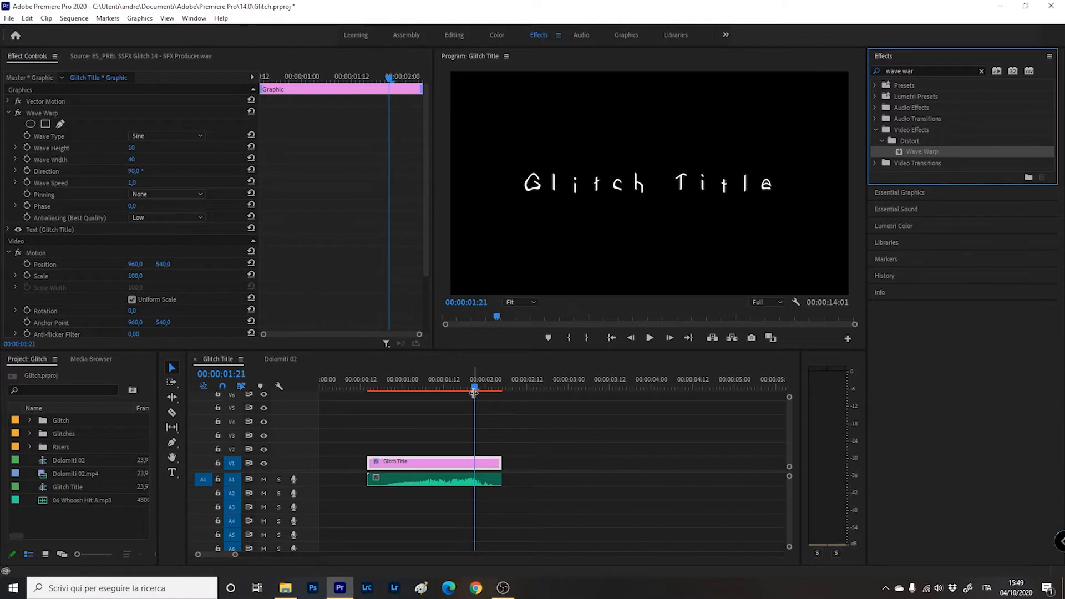
pyautogui.moveTo(470, 388); pyautogui.dragTo(366, 408)
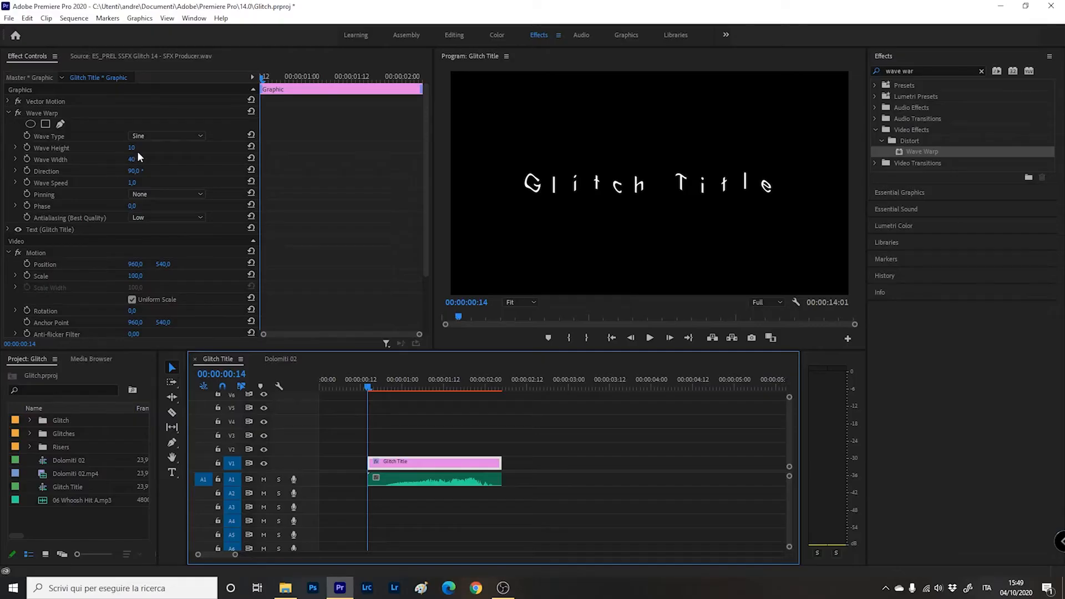
# Set the Wave Warp Direction to 180°, Wave Height to 2 and Wave Width to 4
pyautogui.click(149, 171)
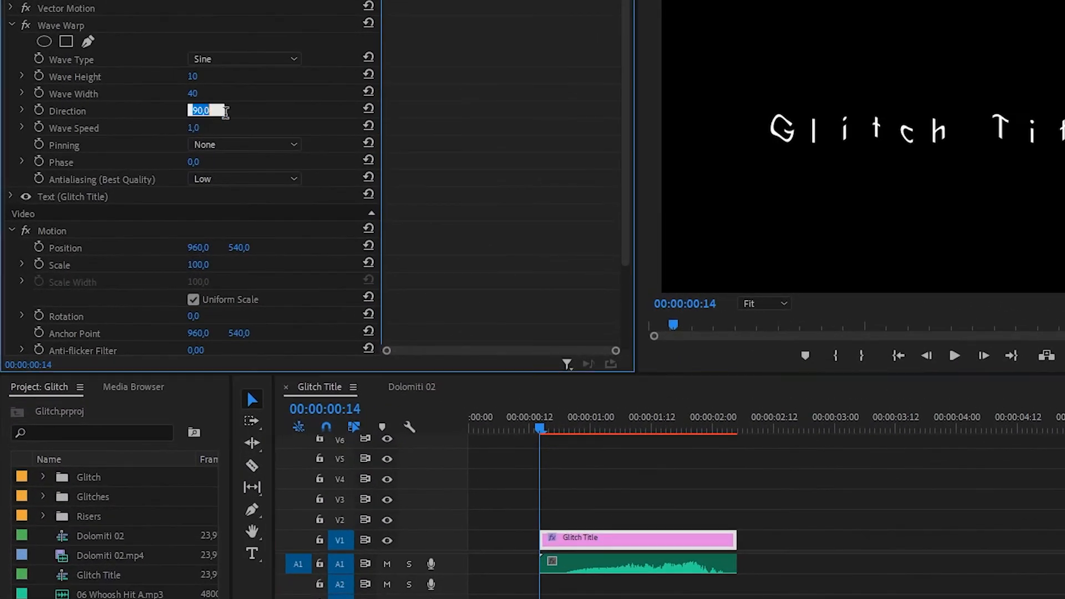
pyautogui.write('180')
pyautogui.press('Return')
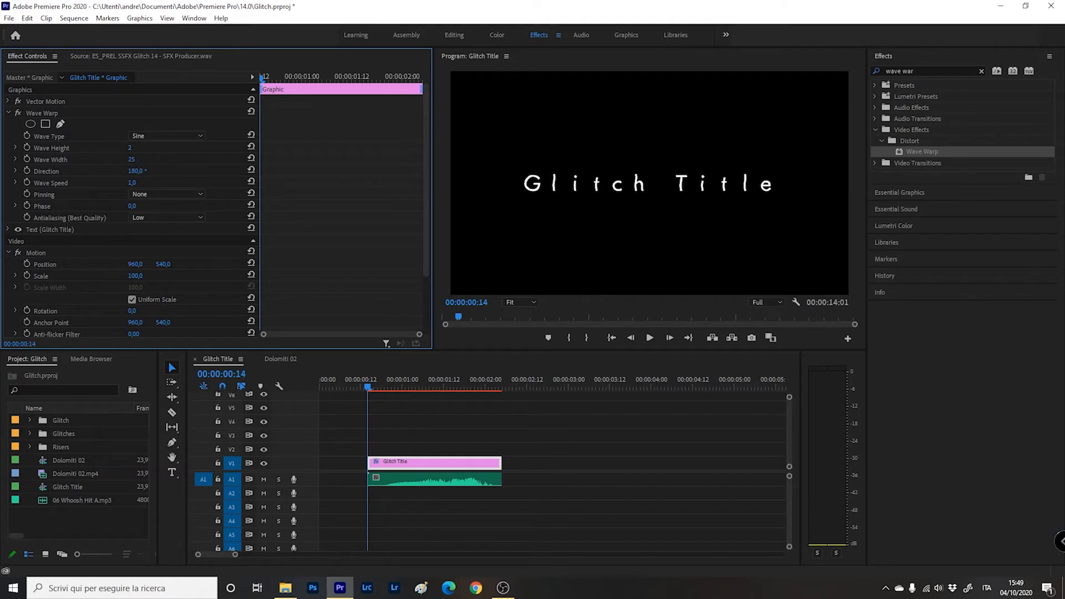
pyautogui.click(142, 158)
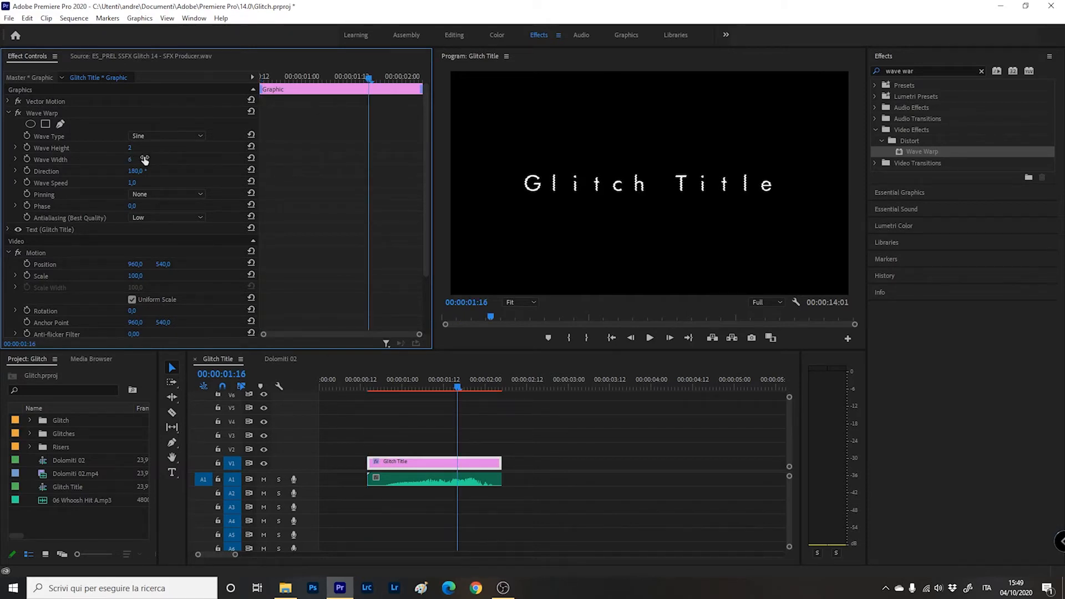
pyautogui.write('4')
pyautogui.press('Return')
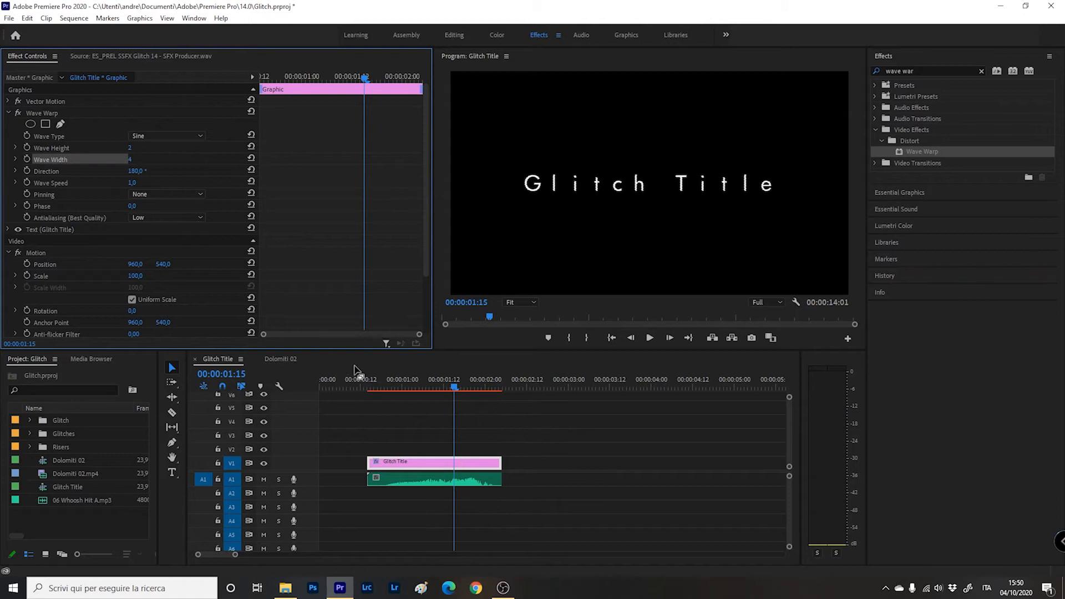
# Change the Wave Type to Noise and play the title clip from its start at 00:00:00:14
pyautogui.click(368, 388)
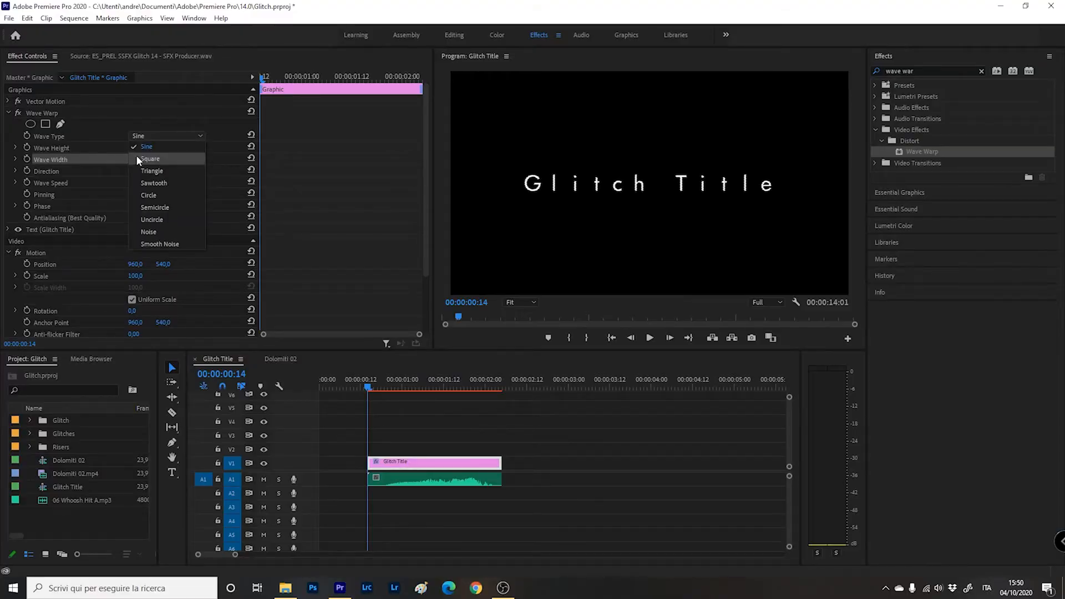
pyautogui.click(164, 232)
pyautogui.press('space')
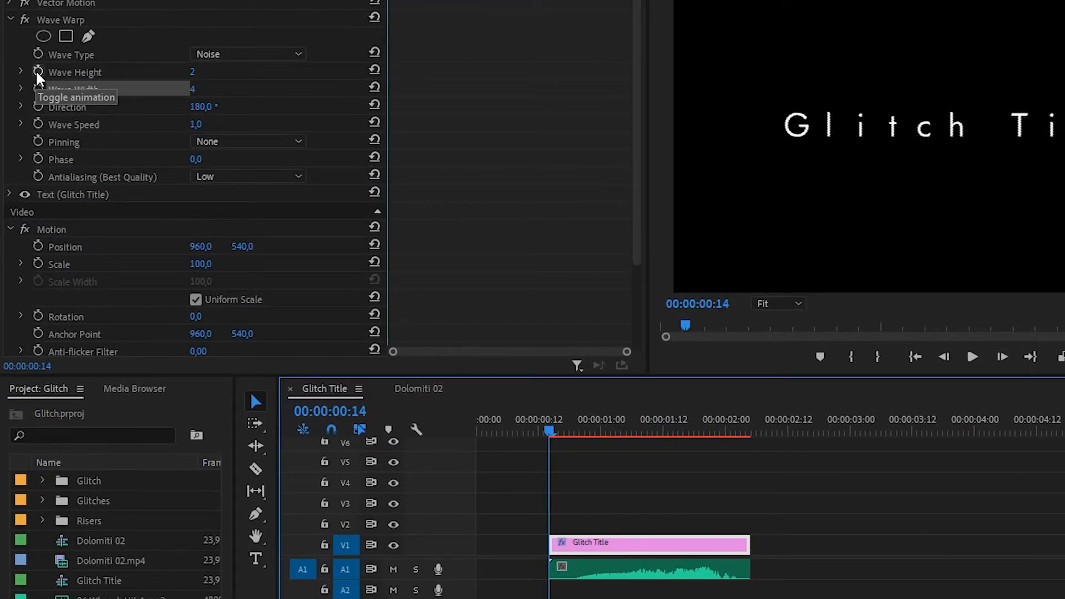
# Enable keyframing at 00:00:00:14 for Wave Type, Wave Height, Wave Width, Direction and Wave Speed
pyautogui.click(38, 72)
pyautogui.click(37, 54)
pyautogui.click(37, 89)
pyautogui.click(38, 106)
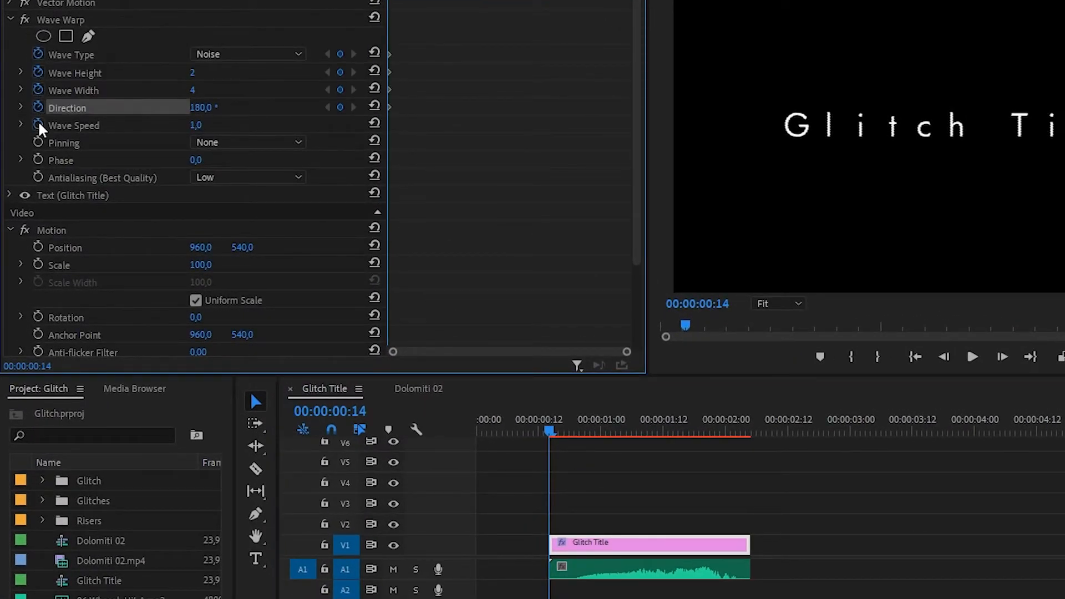
pyautogui.click(39, 125)
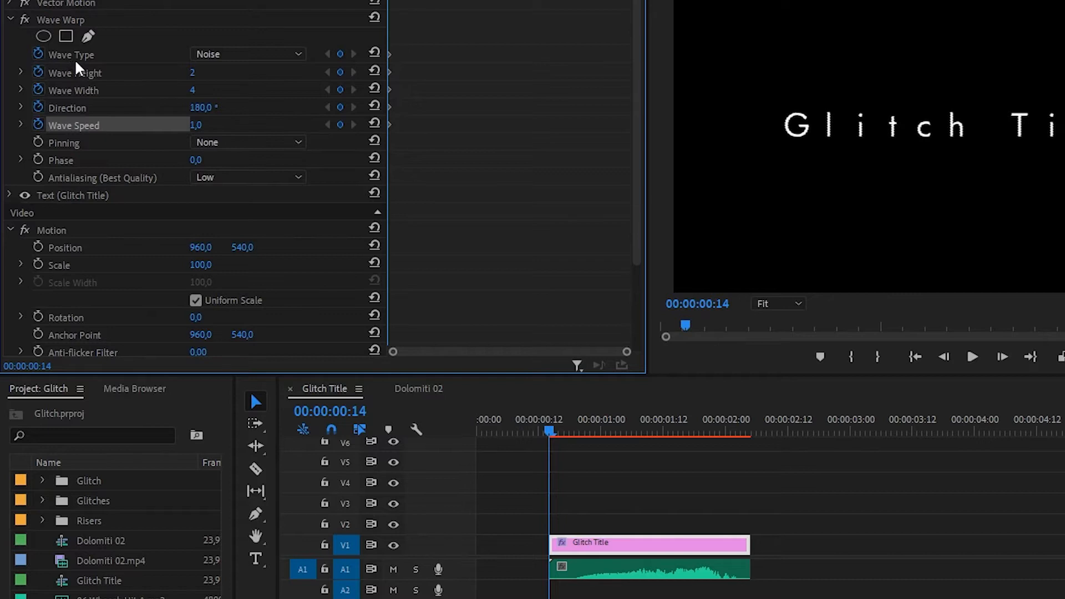
# At 00:00:00:19, add Wave Warp keyframes with Wave Height 75 and Wave Width 8
pyautogui.press('Right')
pyautogui.press('Right')
pyautogui.press('Right')
pyautogui.press('Right')
pyautogui.press('Right')
pyautogui.press('Right')
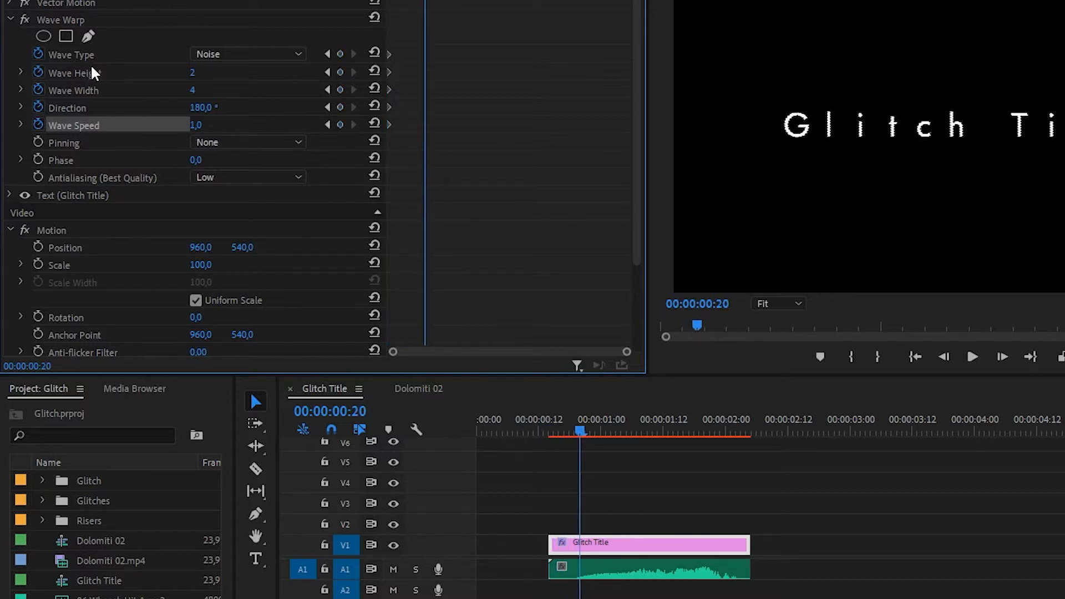
pyautogui.press('Left')
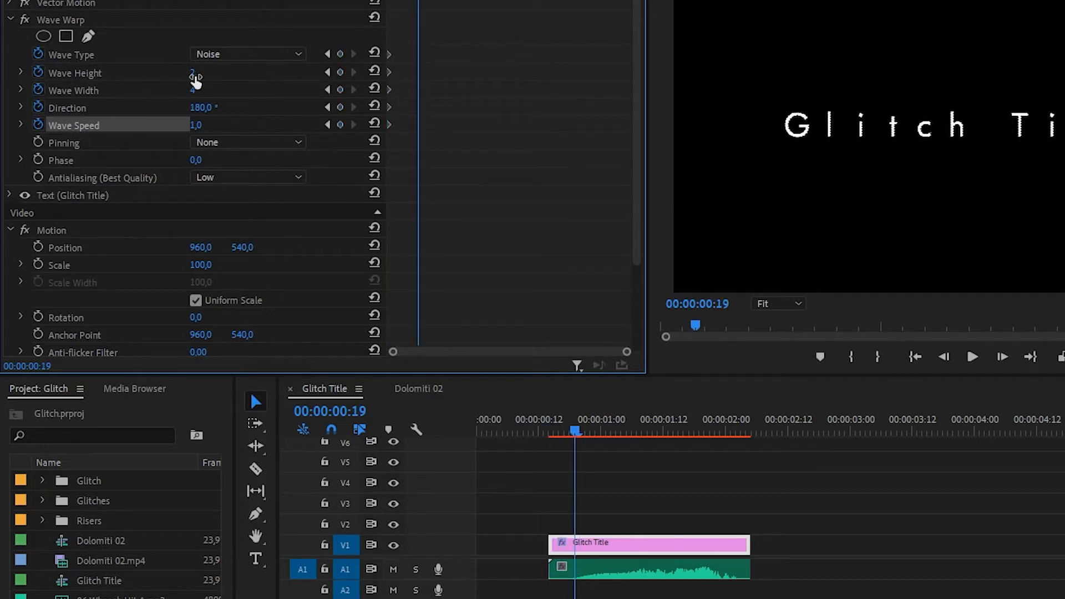
pyautogui.moveTo(192, 74); pyautogui.dragTo(238, 74)
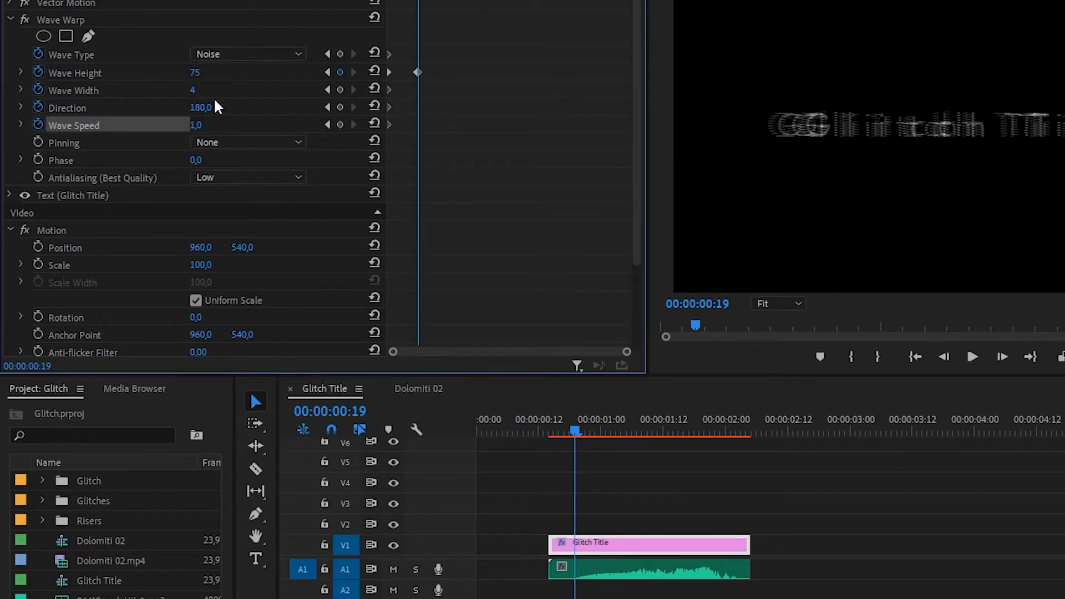
pyautogui.moveTo(192, 91); pyautogui.dragTo(197, 91)
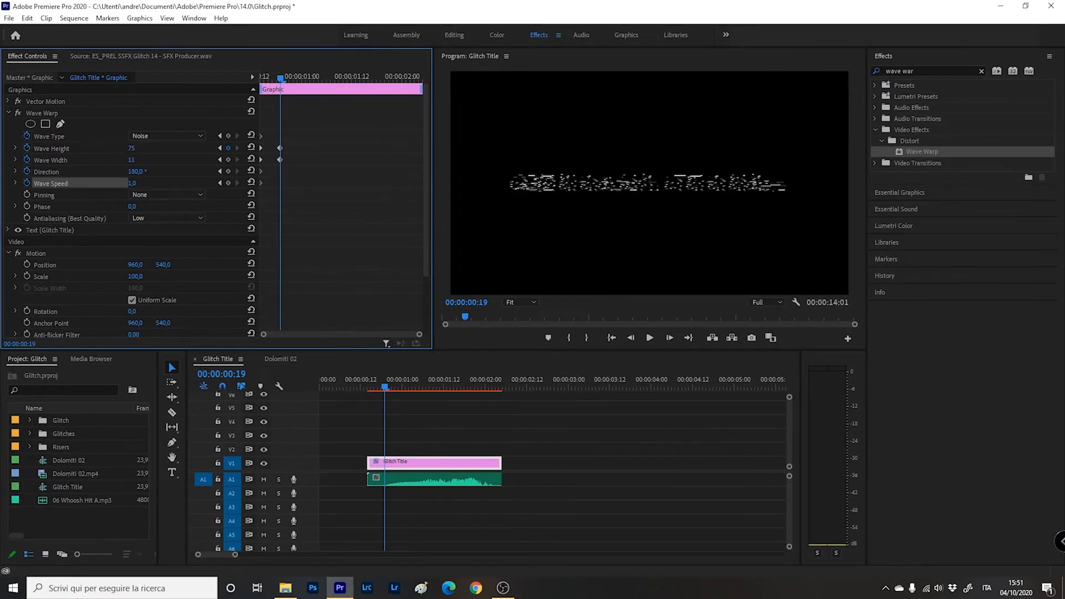
pyautogui.moveTo(131, 160); pyautogui.dragTo(126, 160)
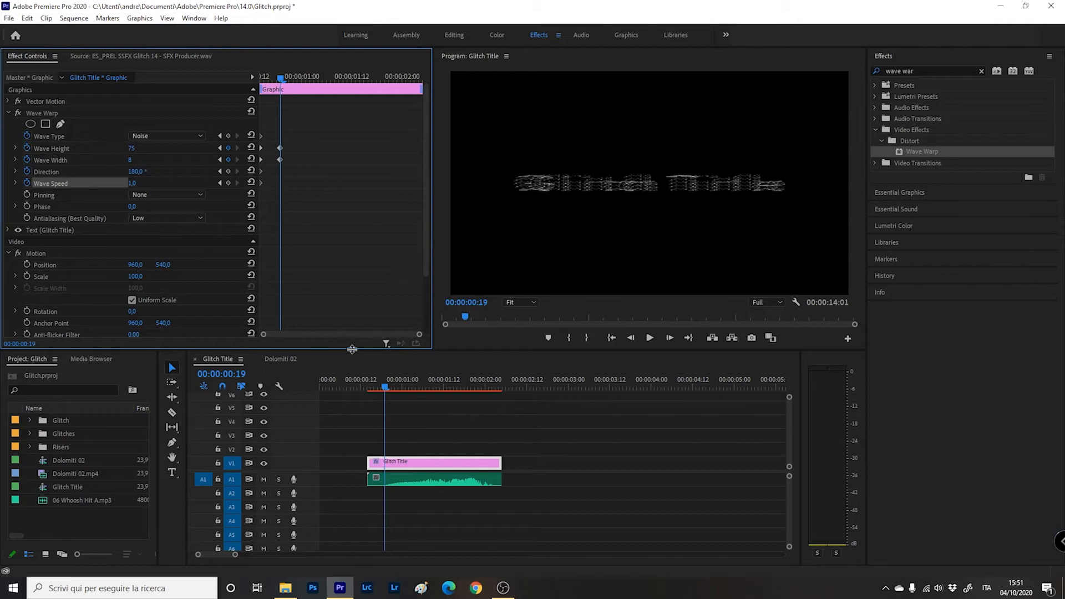
# At 00:00:00:22, keyframe the Wave Height at 114 and the Wave Width at 43
pyautogui.press('Right')
pyautogui.press('Right')
pyautogui.press('Right')
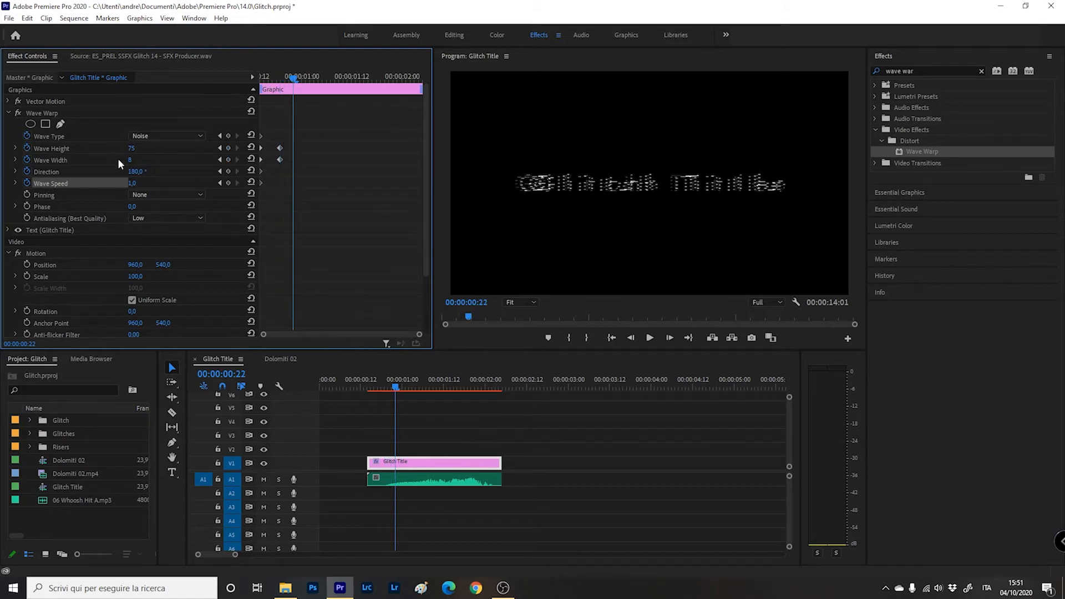
pyautogui.moveTo(131, 148); pyautogui.dragTo(153, 149)
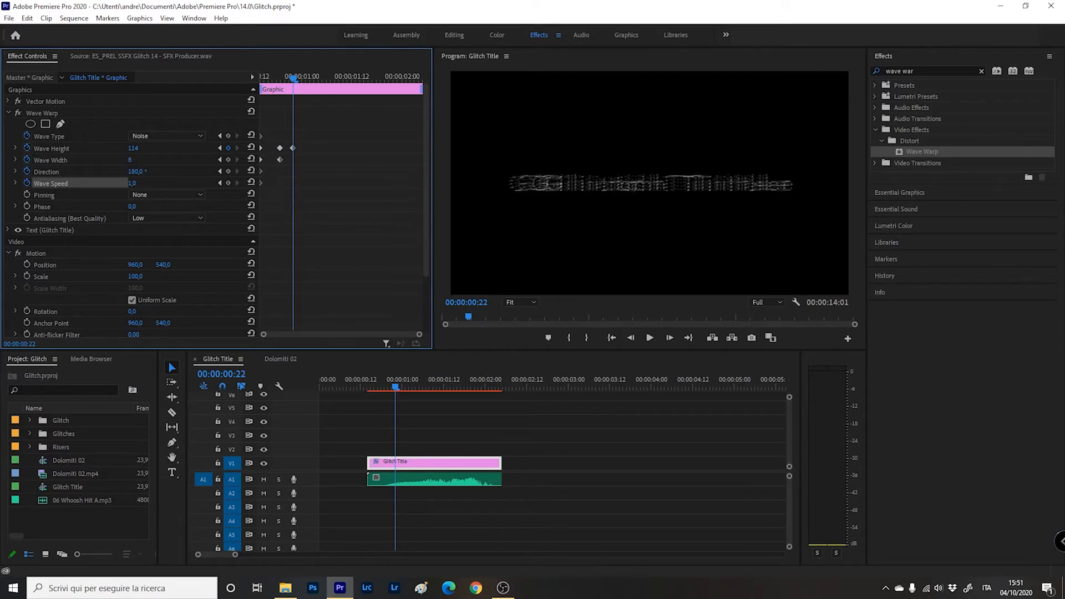
pyautogui.moveTo(131, 160); pyautogui.dragTo(150, 160)
# At 00:00:01:05, keyframe Wave Height at 117, Direction at 89° and Wave Width at 10
pyautogui.press('Right')
pyautogui.press('Right')
pyautogui.press('Right')
pyautogui.press('Right')
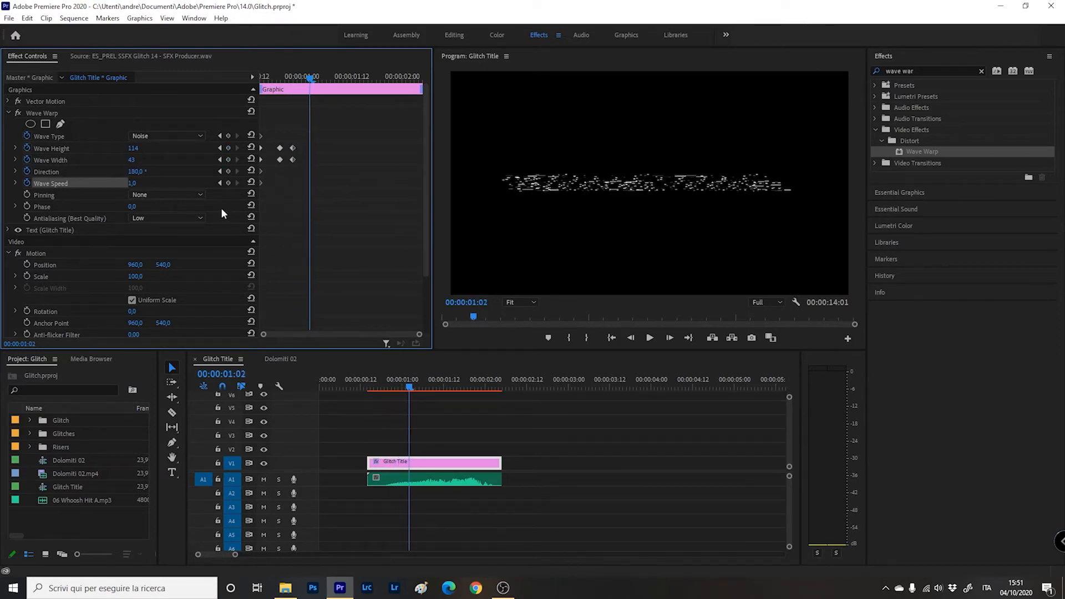
pyautogui.press('Right')
pyautogui.press('Right')
pyautogui.press('Right')
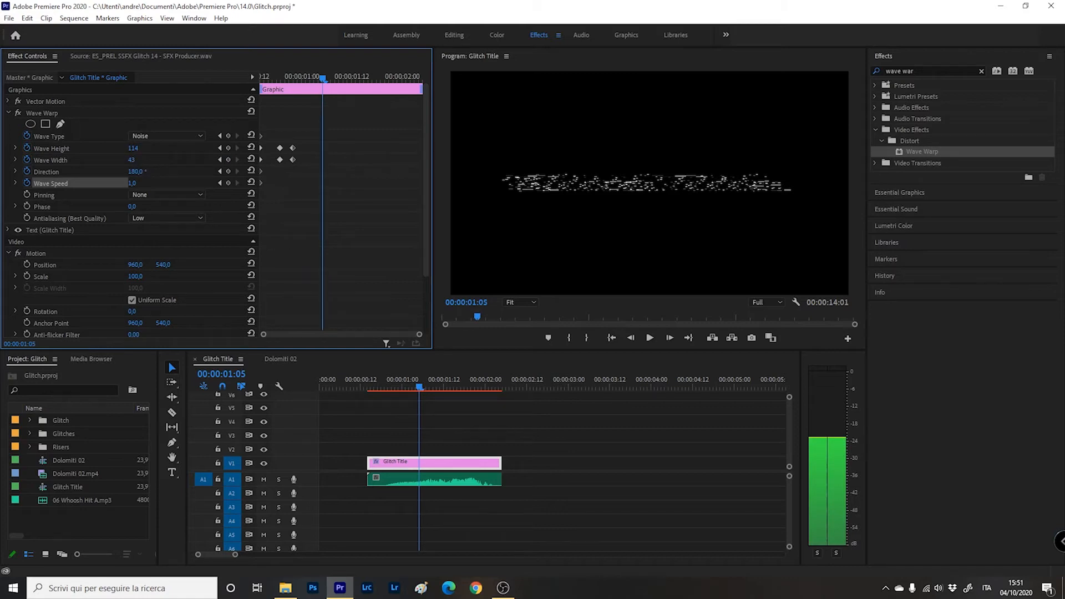
pyautogui.moveTo(133, 148); pyautogui.dragTo(138, 148)
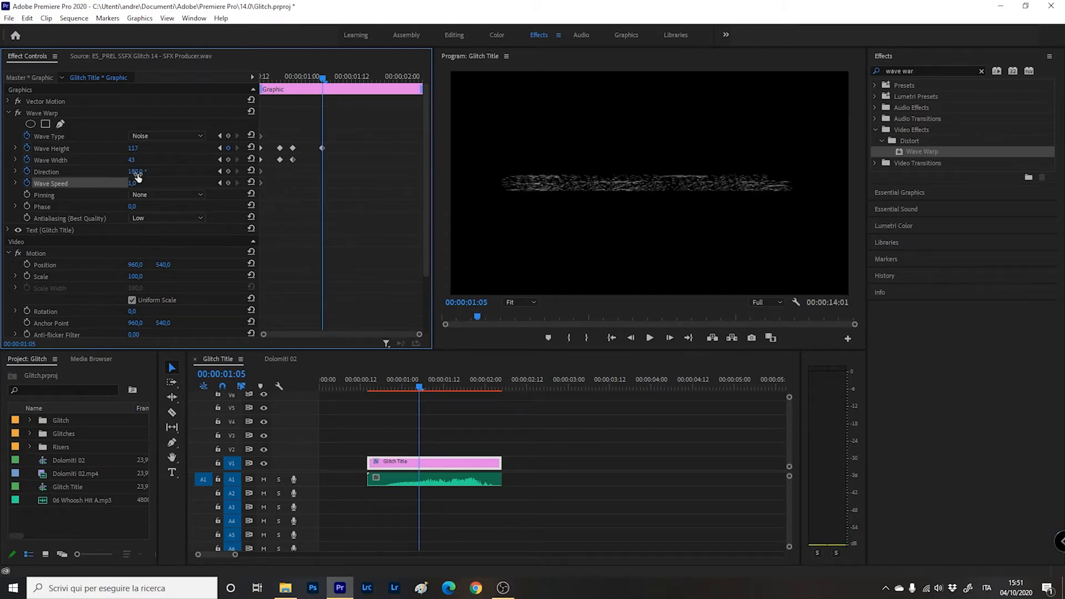
pyautogui.moveTo(136, 172); pyautogui.dragTo(86, 172)
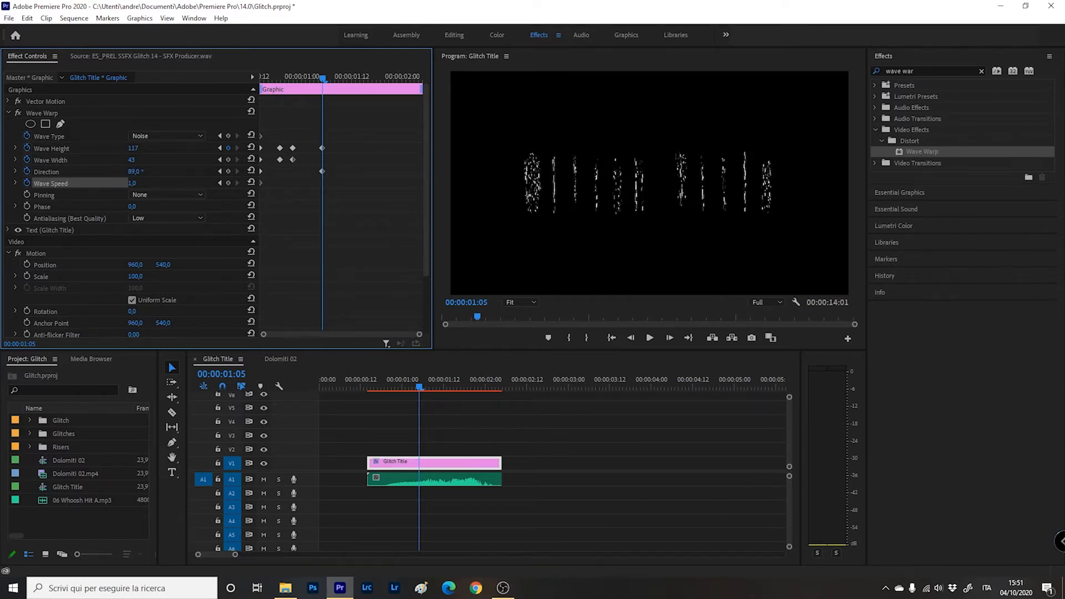
pyautogui.click(133, 160)
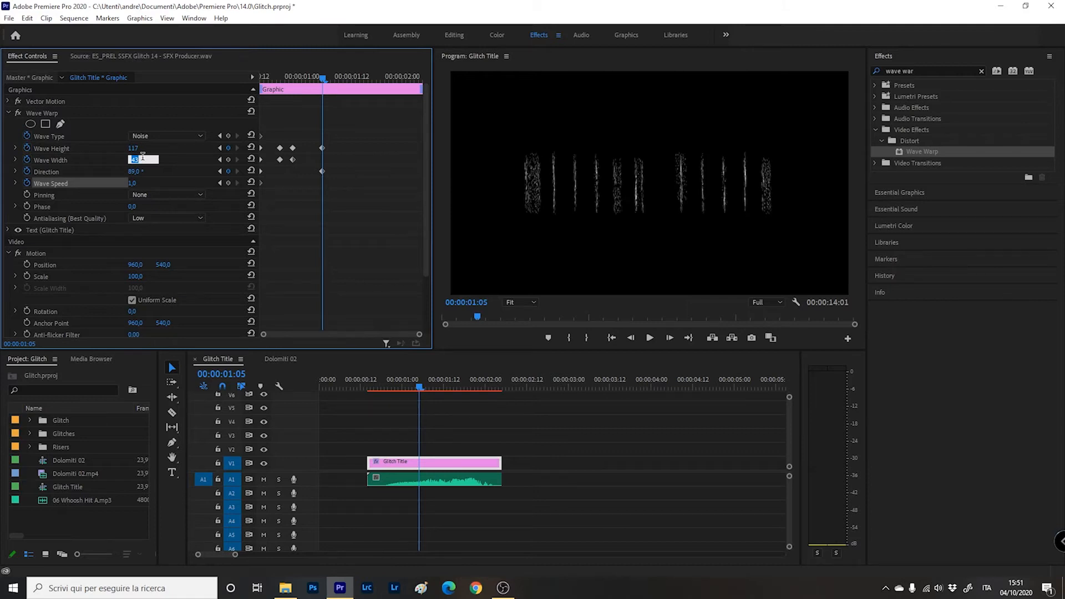
pyautogui.write('10')
pyautogui.press('Return')
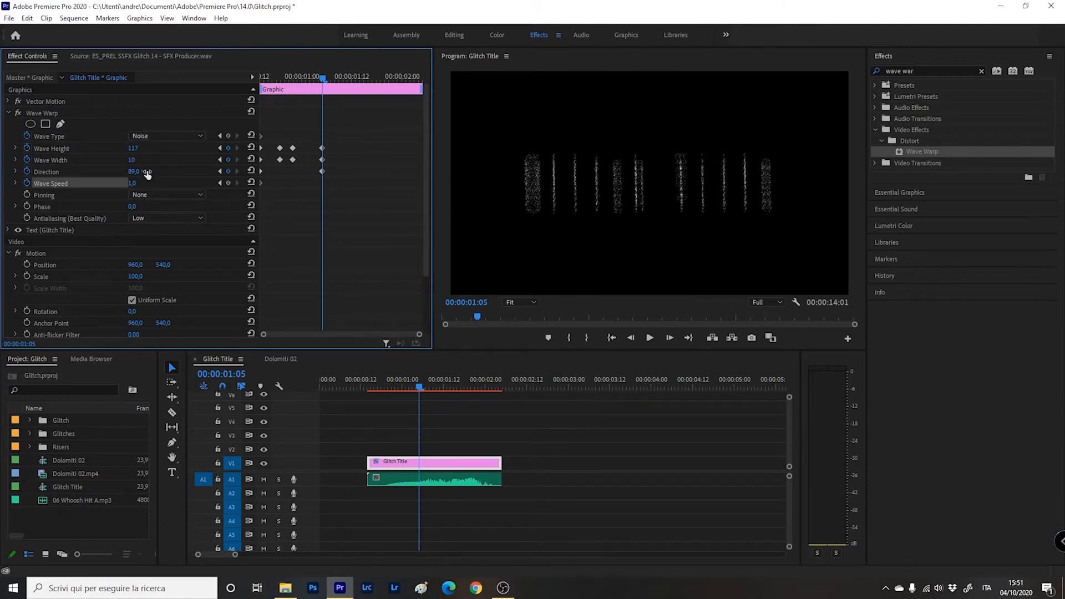
# At 00:00:01:08, keyframe the Direction at 180° and the Wave Width at 31
pyautogui.press('Right')
pyautogui.press('Right')
pyautogui.press('Right')
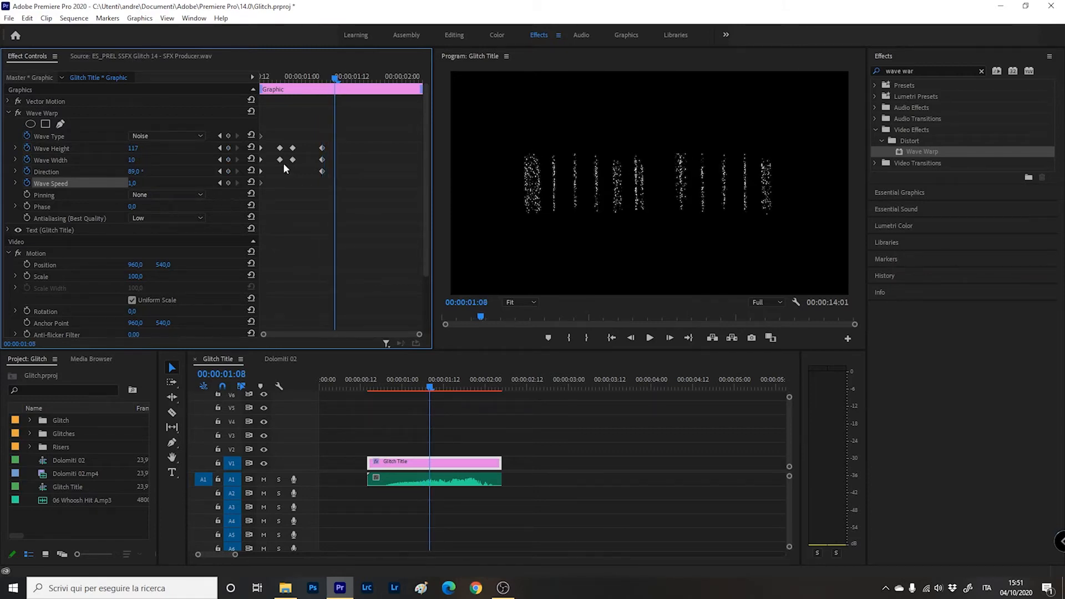
pyautogui.click(138, 171)
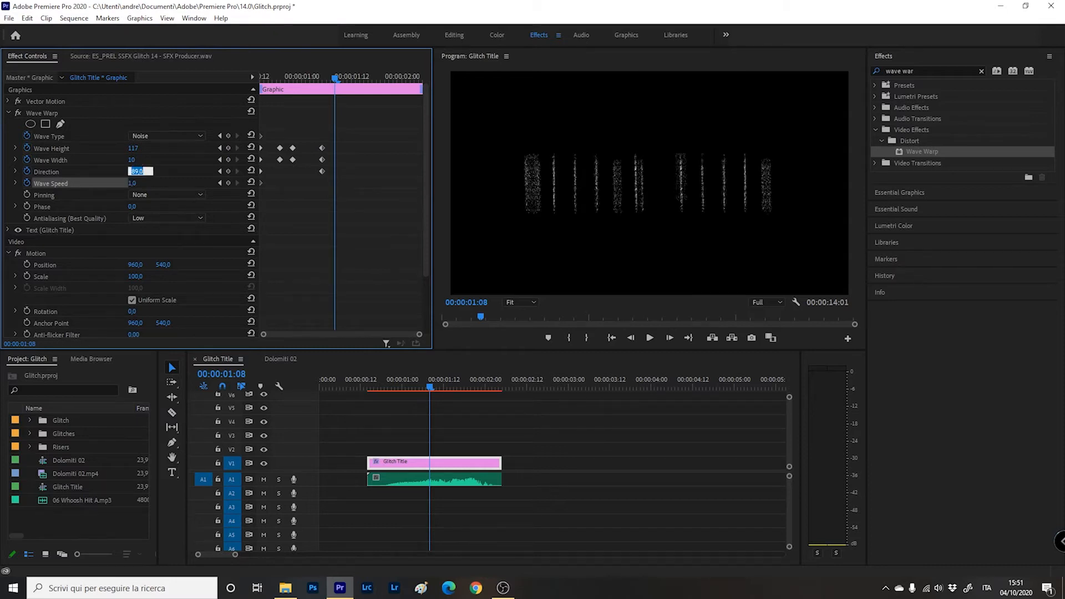
pyautogui.write('180')
pyautogui.press('Return')
pyautogui.moveTo(133, 164); pyautogui.dragTo(138, 157)
pyautogui.click(133, 148)
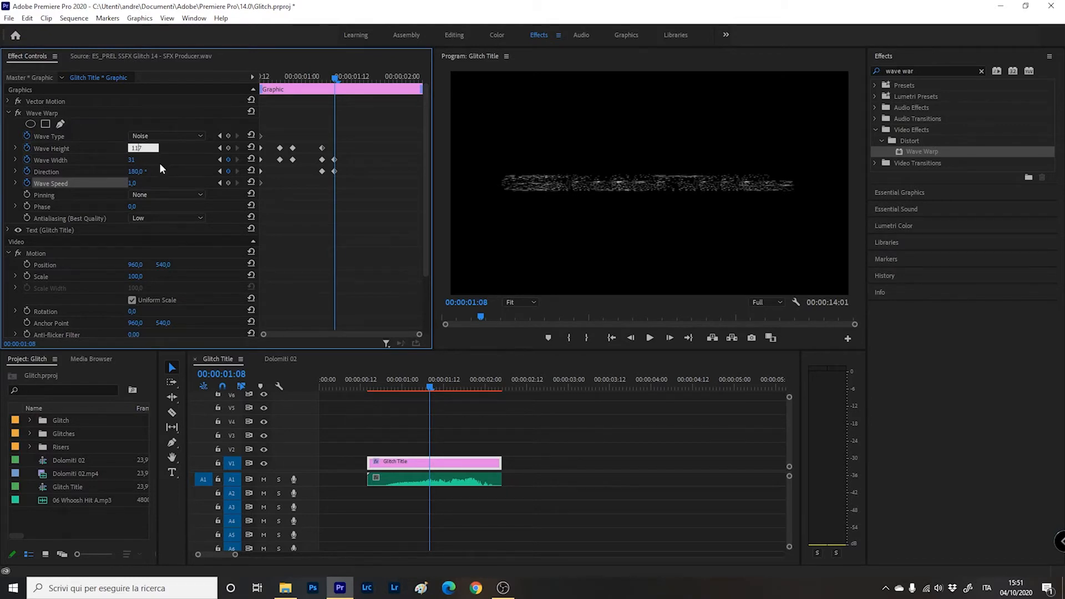
pyautogui.press('Return')
# At 00:00:01:14, keyframe the Wave Width at 9 and the Wave Height at 50
pyautogui.press('space')
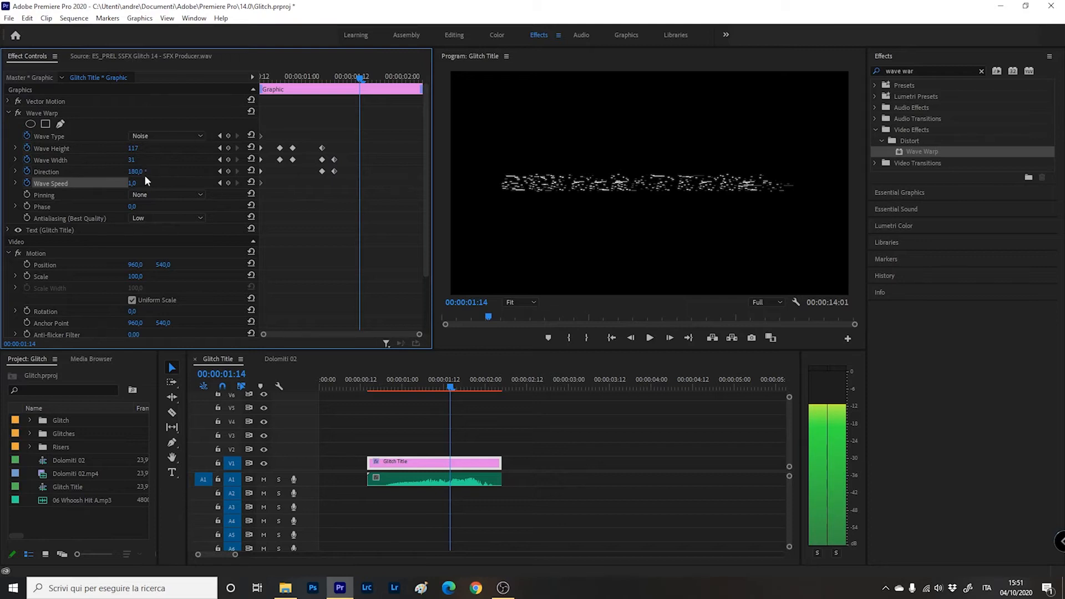
pyautogui.moveTo(131, 160); pyautogui.dragTo(114, 160)
pyautogui.click(142, 148)
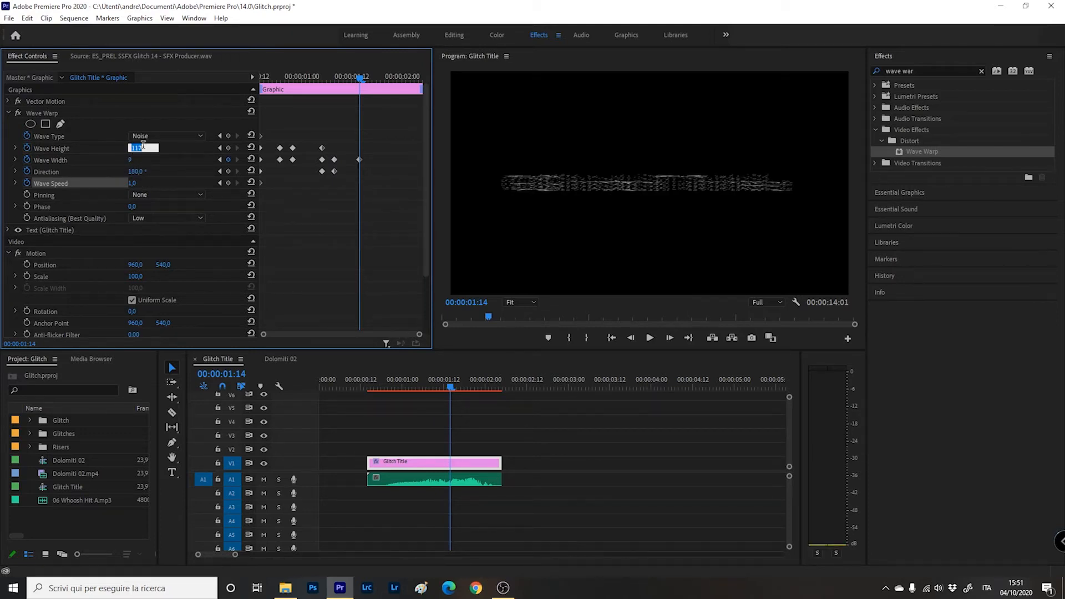
pyautogui.write('50')
pyautogui.press('Return')
# At 00:00:01:23, keyframe the Wave Height at 10 and the Wave Width at 2
pyautogui.press('Right')
pyautogui.press('Right')
pyautogui.press('Right')
pyautogui.press('Right')
pyautogui.press('Right')
pyautogui.press('Right')
pyautogui.press('Right')
pyautogui.press('Right')
pyautogui.press('Right')
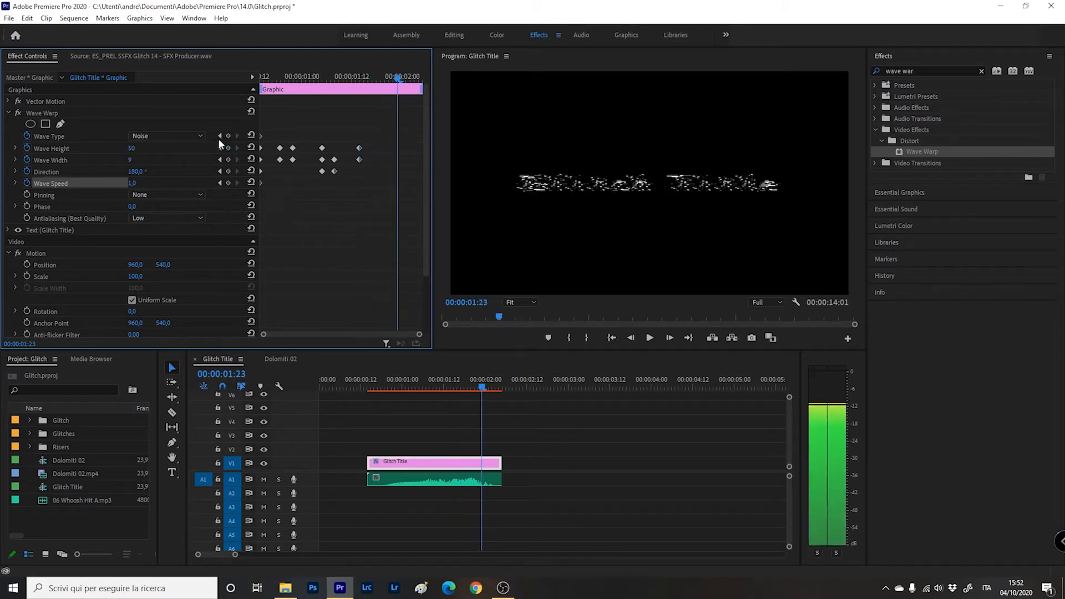
pyautogui.click(129, 149)
pyautogui.click(142, 146)
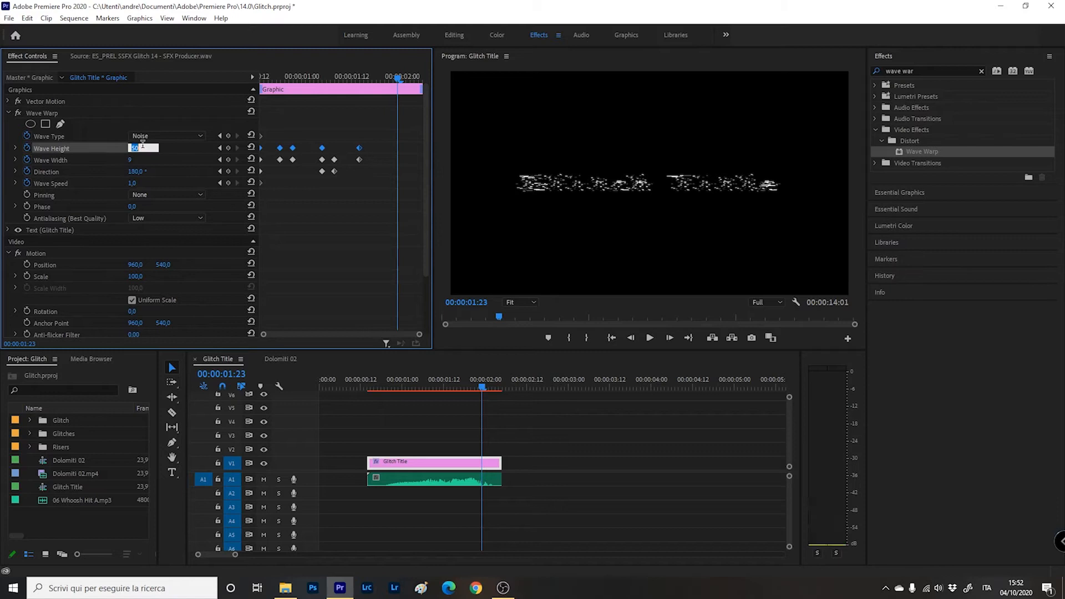
pyautogui.write('10')
pyautogui.press('Return')
pyautogui.click(142, 160)
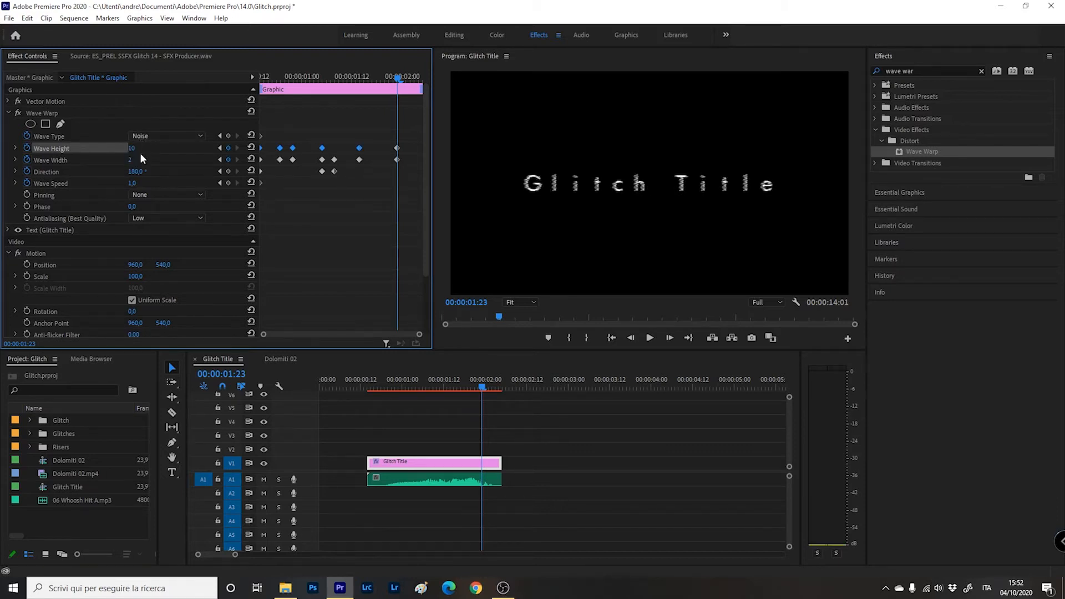
# Play the animated Glitch Title clip from its start at 00:00:00:14
pyautogui.hotkey('shift', 'Right')
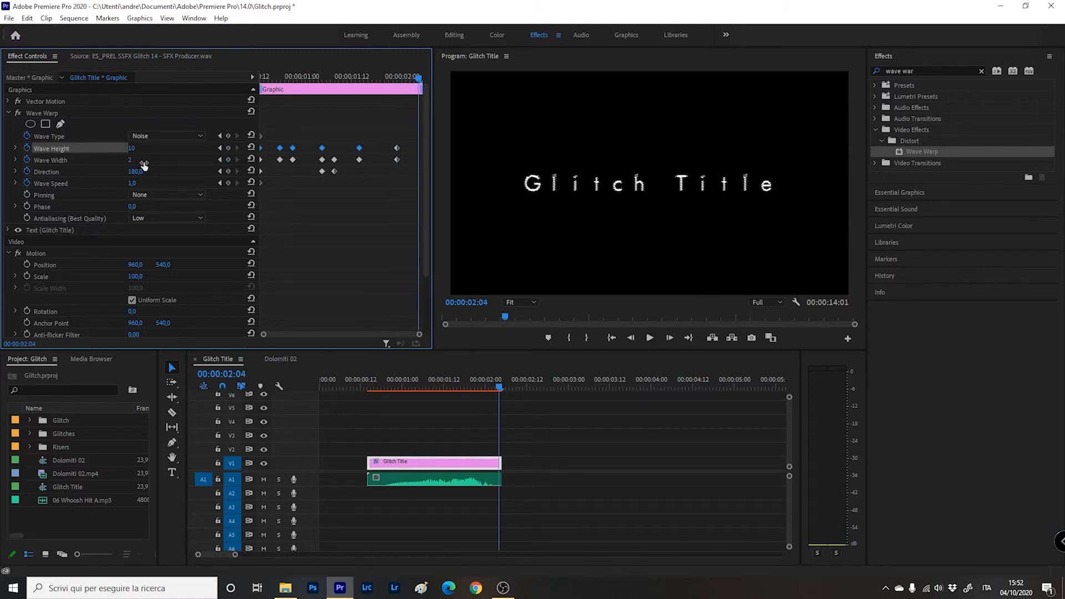
pyautogui.click(367, 384)
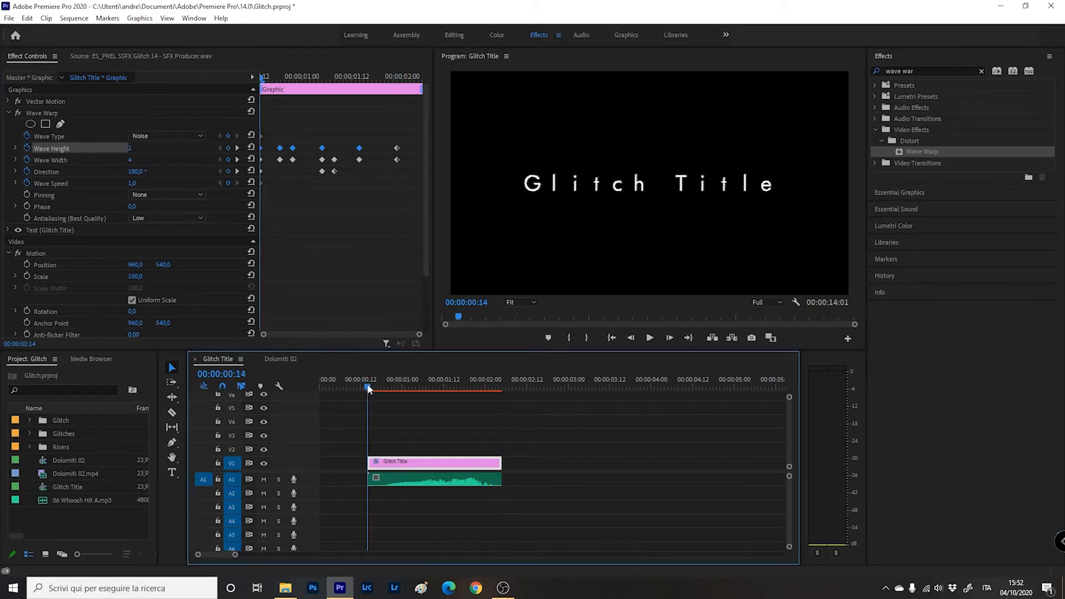
pyautogui.press('space')
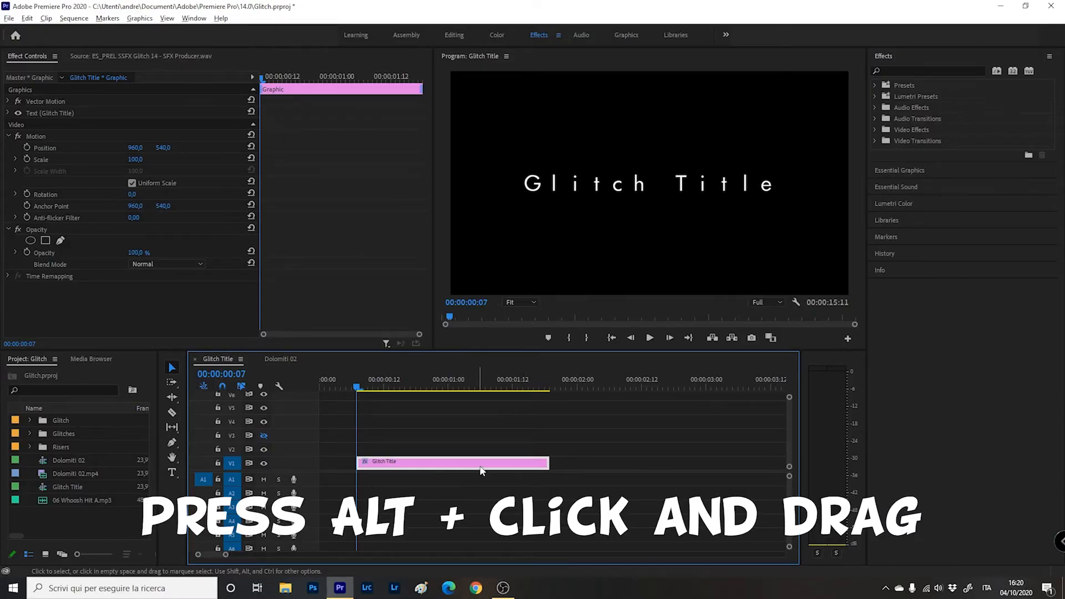
# Duplicate the Glitch Title clip onto tracks V2 and V3, and apply the Arithmetic effect to the V1 and V2 clips
pyautogui.moveTo(469, 459); pyautogui.dragTo(452, 430)
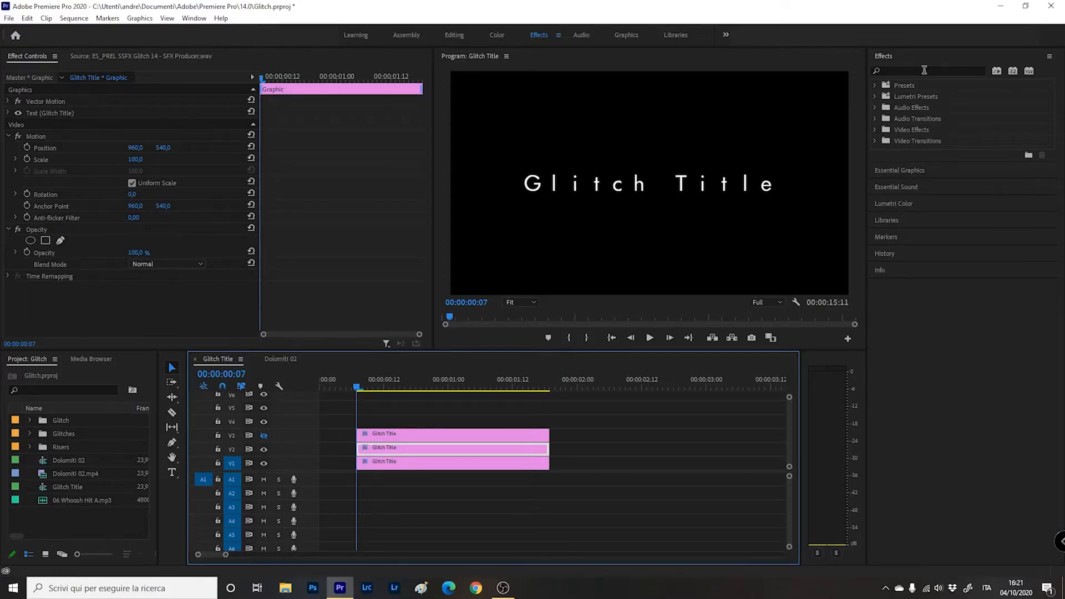
pyautogui.click(924, 70)
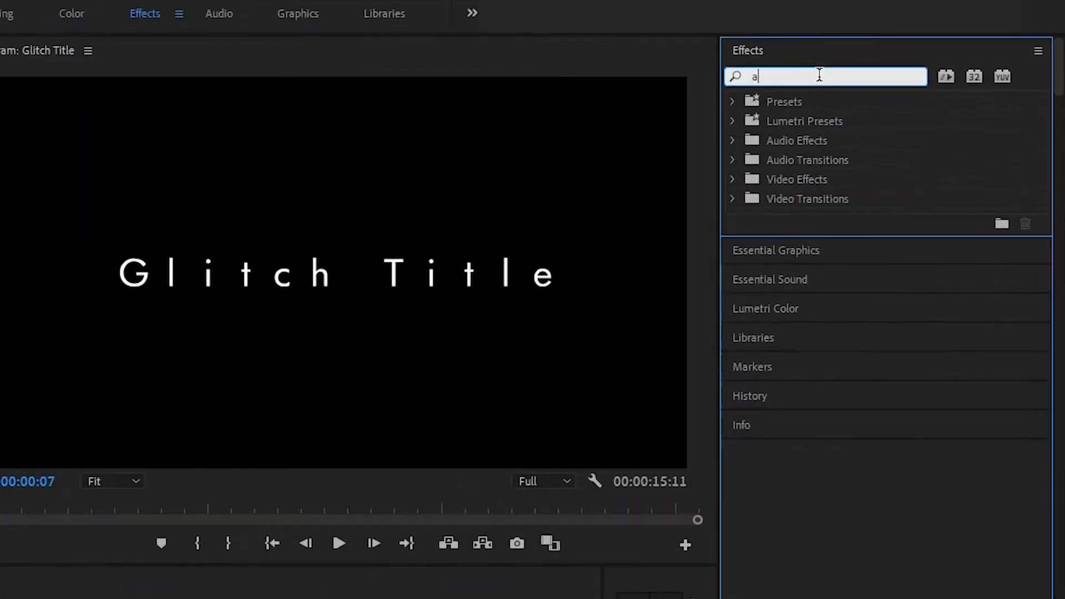
pyautogui.write('arit')
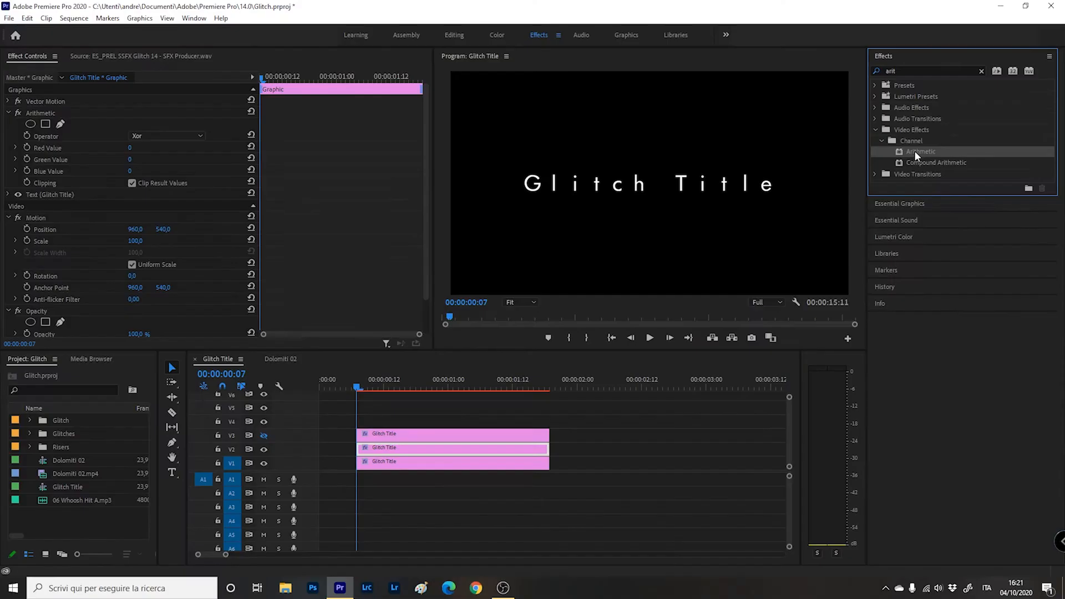
pyautogui.moveTo(813, 217); pyautogui.dragTo(523, 421)
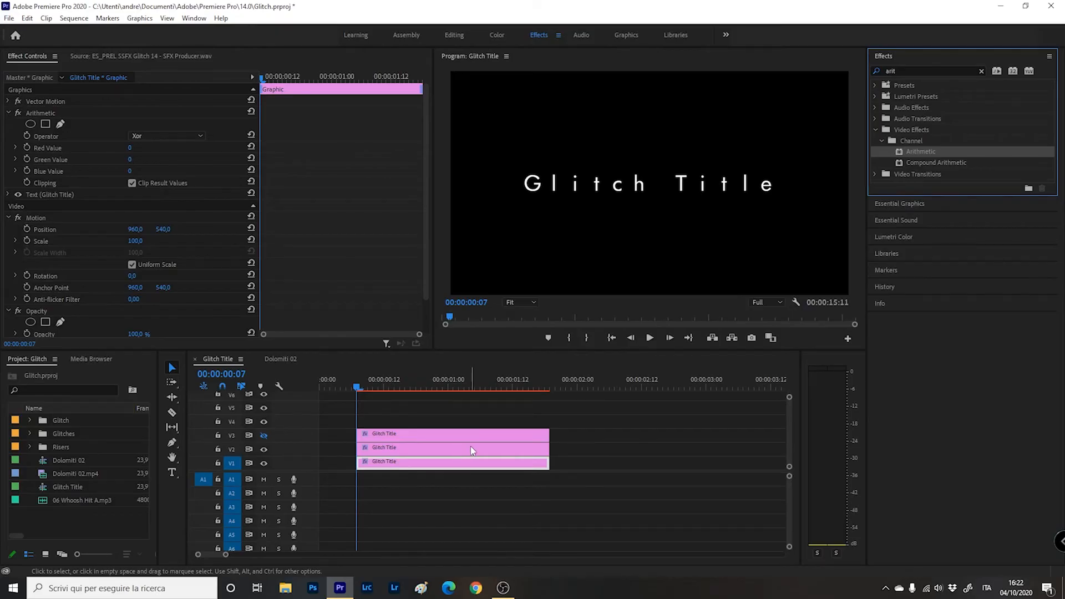
# Trim the start of the Glitch Title clips on V2 and V1 to 00:00:00:11
pyautogui.click(403, 432)
pyautogui.press('Right')
pyautogui.press('Right')
pyautogui.press('Right')
pyautogui.press('Right')
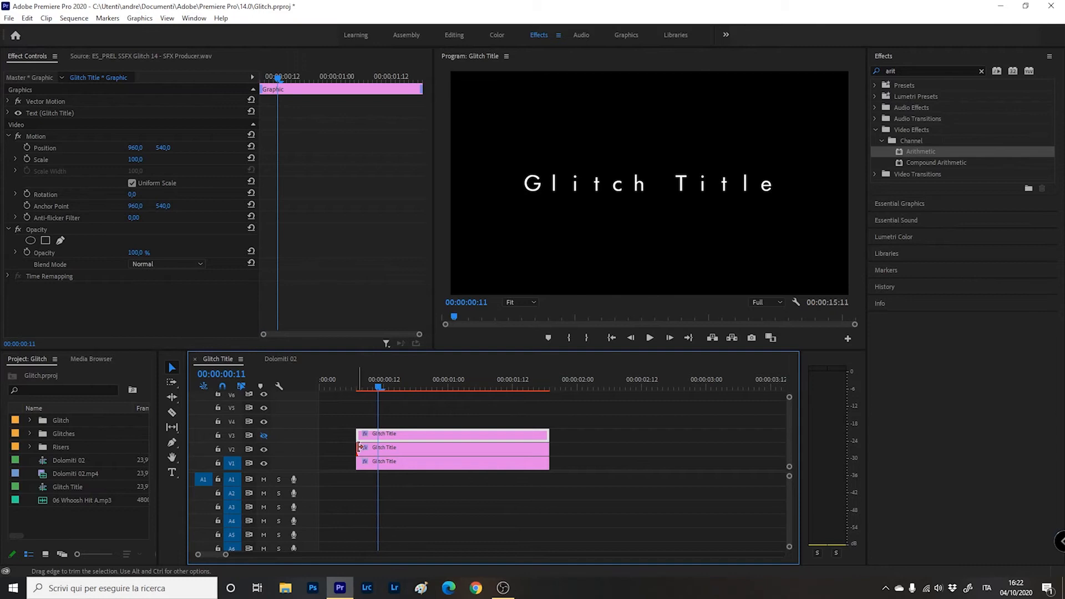
pyautogui.moveTo(360, 448); pyautogui.dragTo(380, 449)
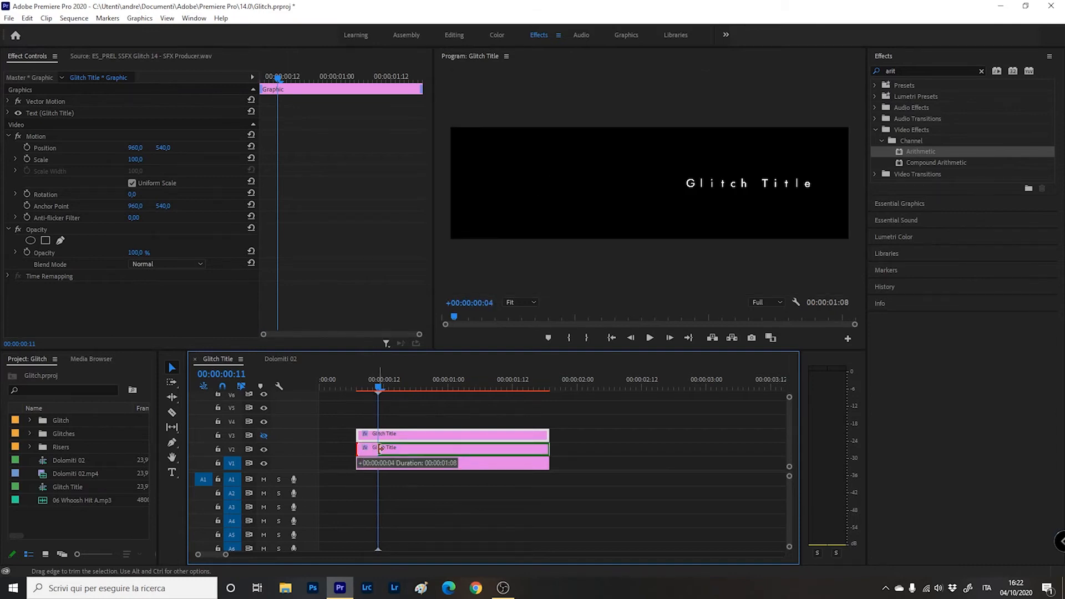
pyautogui.moveTo(380, 449); pyautogui.dragTo(378, 464)
# On the V2 title clip, set the Arithmetic Operator to And and the Red Value to 255
pyautogui.click(394, 451)
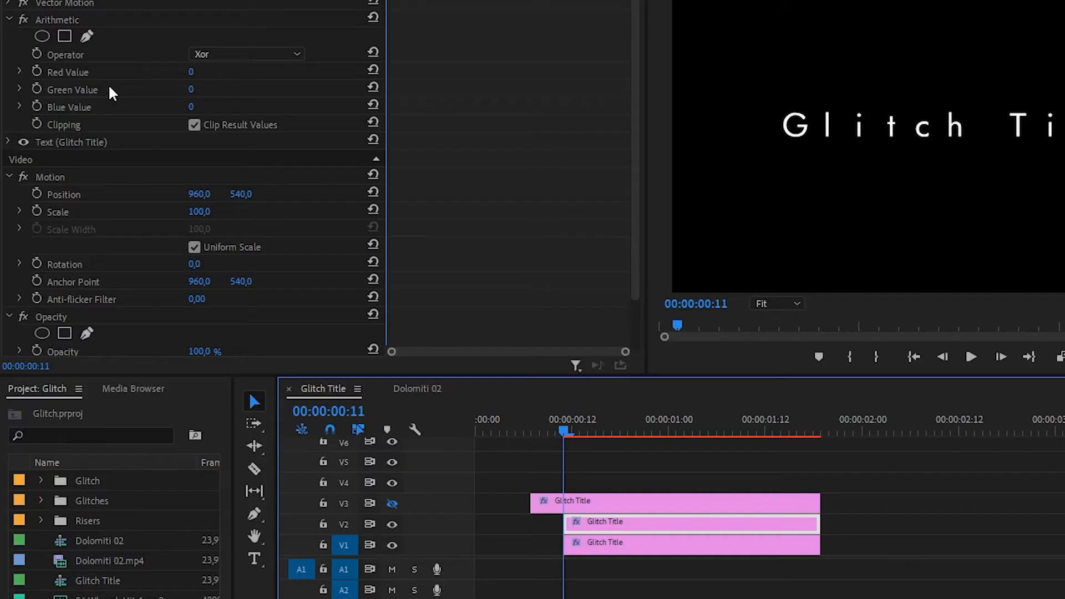
pyautogui.click(225, 55)
pyautogui.click(224, 71)
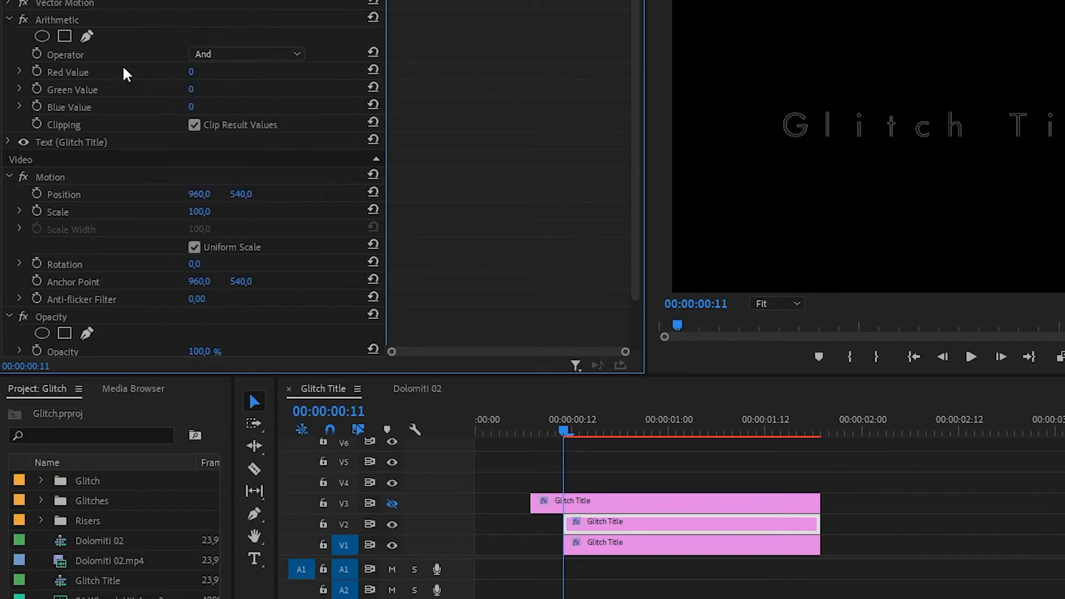
pyautogui.moveTo(190, 73); pyautogui.dragTo(213, 73)
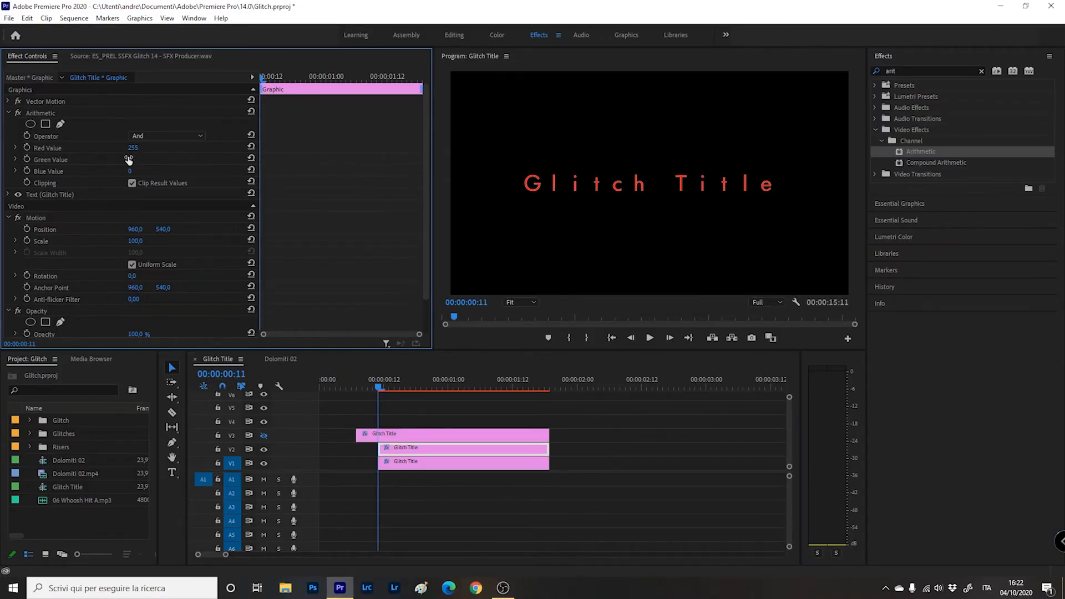
# On the V1 title clip, set the Arithmetic Operator to And and the Green Value to 255
pyautogui.click(439, 470)
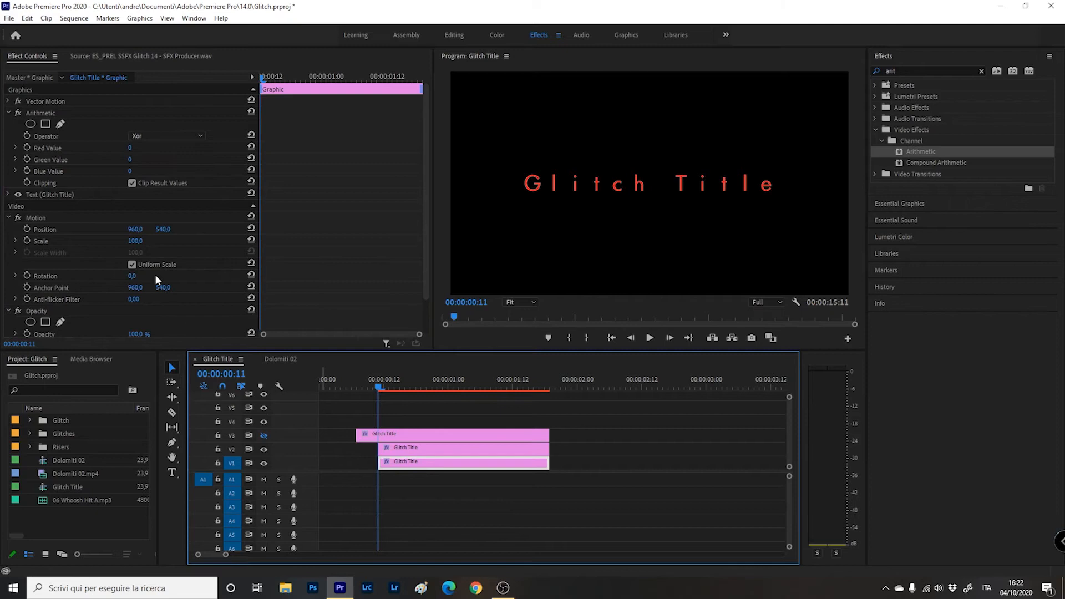
pyautogui.click(199, 136)
pyautogui.click(178, 146)
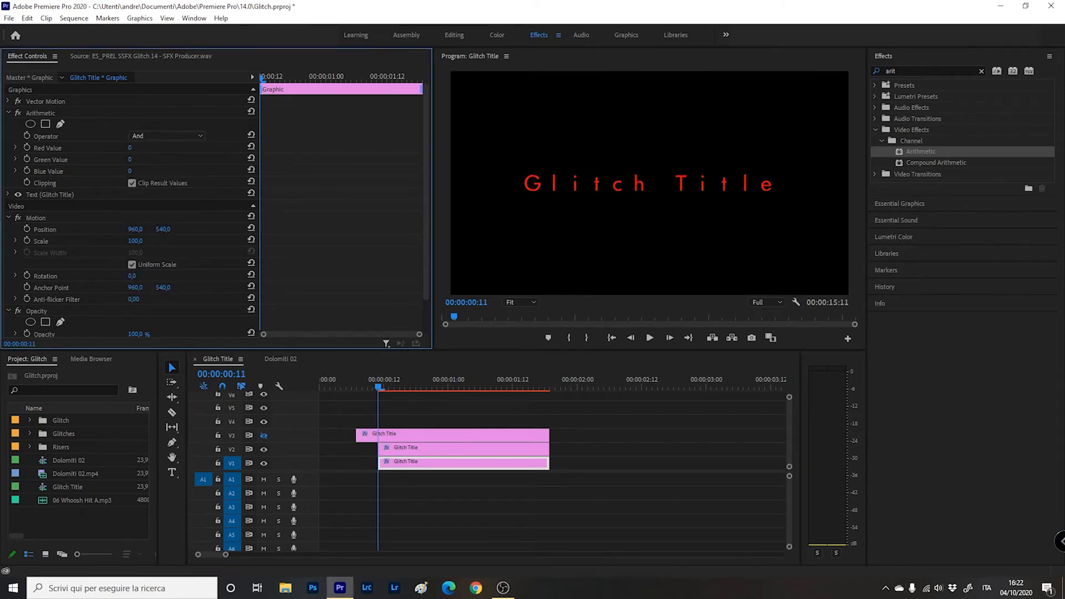
pyautogui.moveTo(131, 160); pyautogui.dragTo(146, 156)
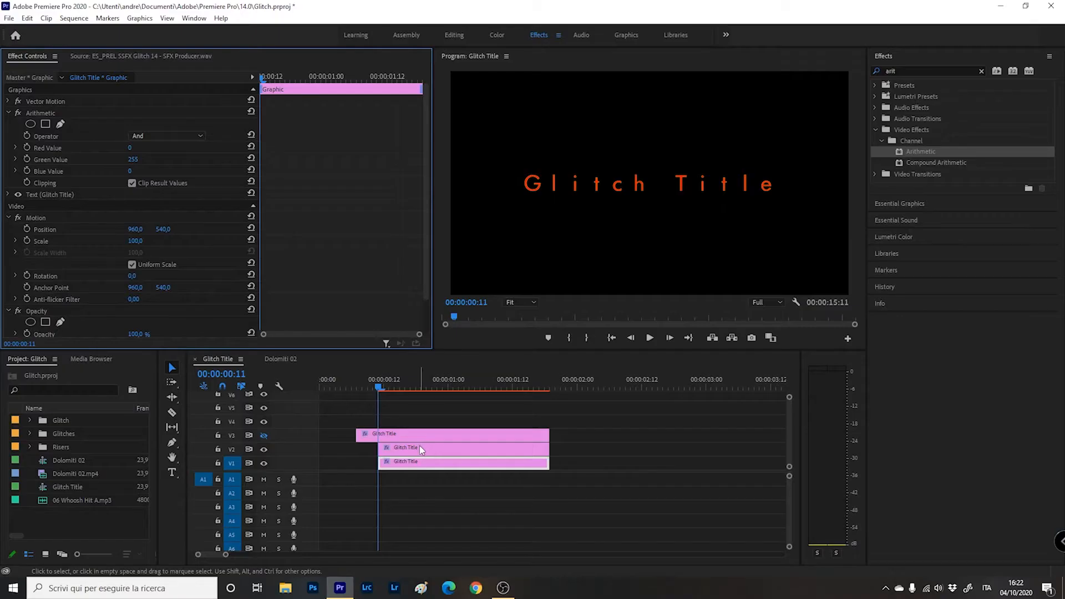
# Show track V3 and offset the coloured title copies horizontally, with Position X at 972 on V2 and 952 on V1
pyautogui.click(419, 446)
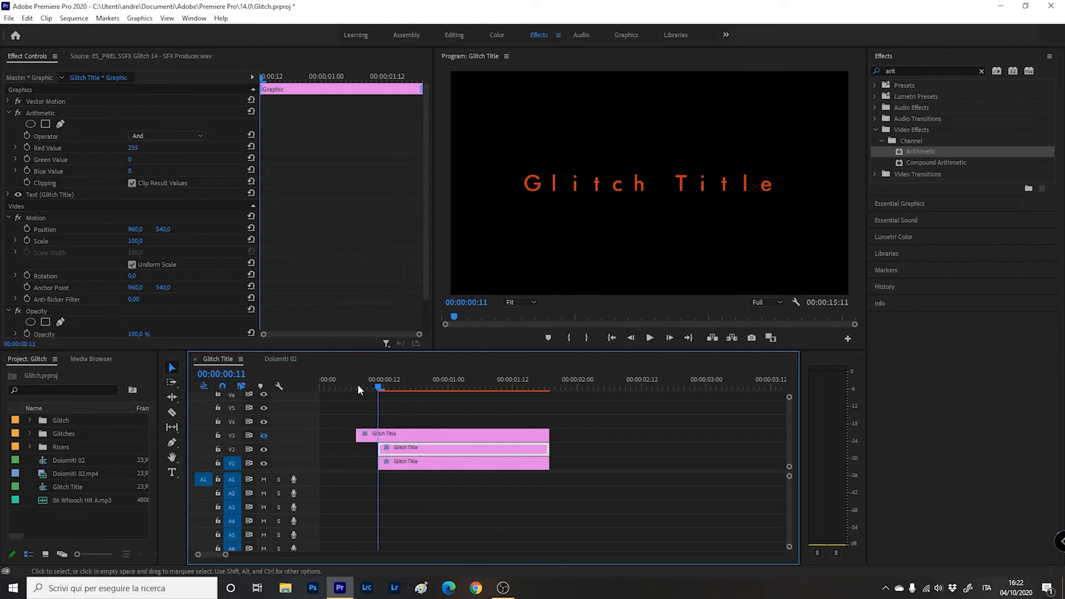
pyautogui.scroll(-2, 115, 211)
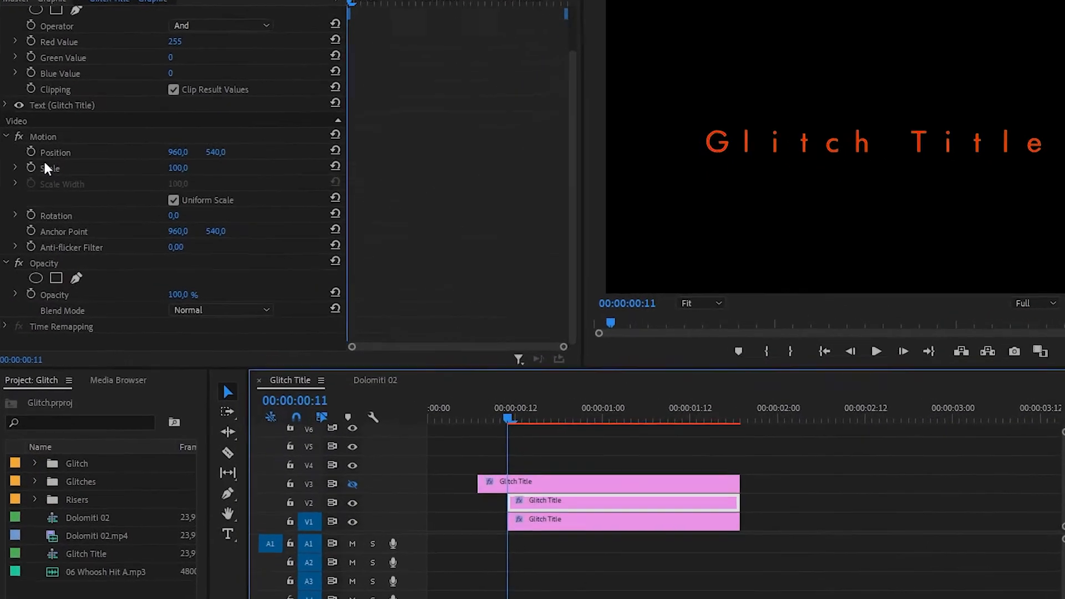
pyautogui.moveTo(199, 138); pyautogui.dragTo(204, 137)
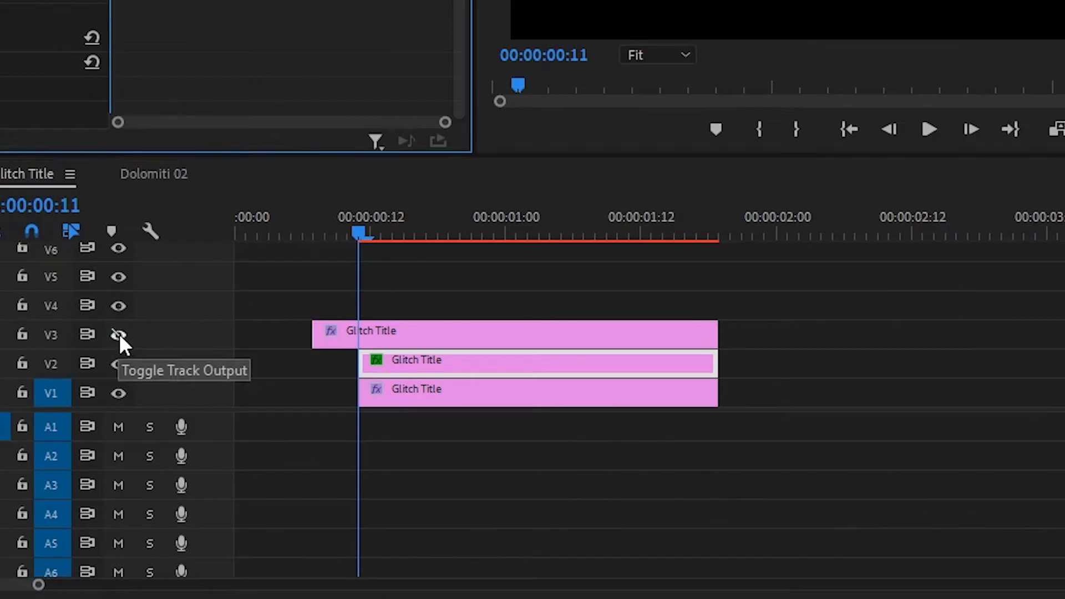
pyautogui.click(388, 504)
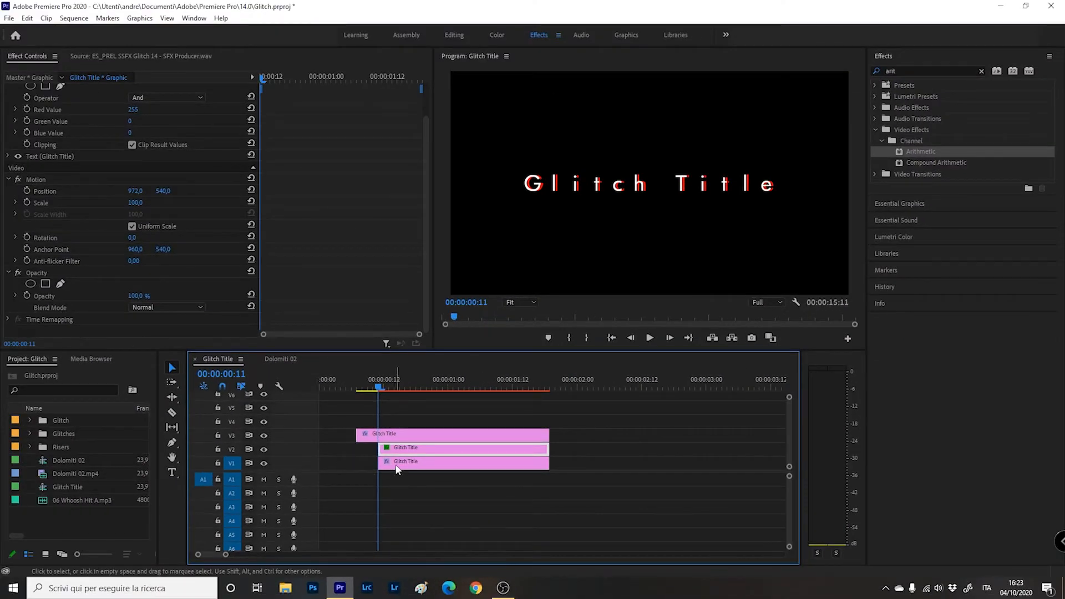
pyautogui.click(397, 467)
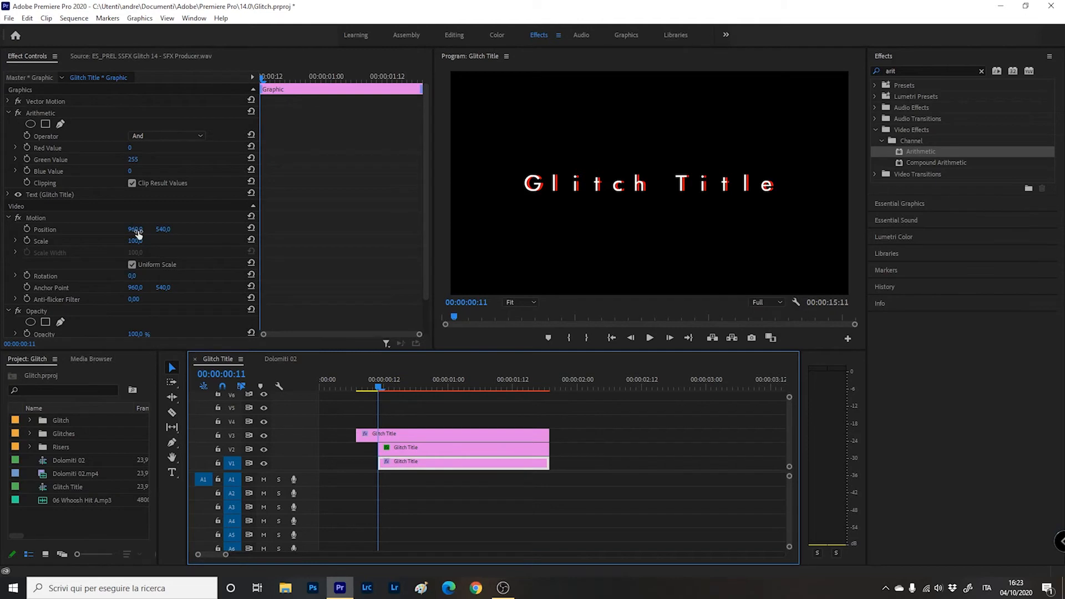
pyautogui.moveTo(137, 232); pyautogui.dragTo(132, 232)
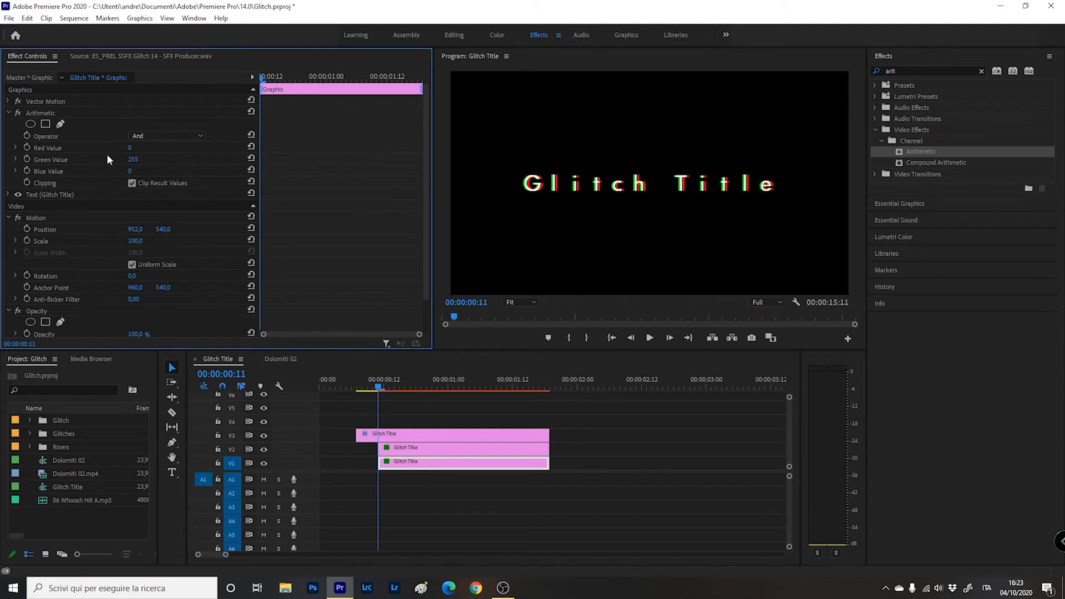
# Enable keyframing for the Arithmetic Operator, Red, Green and Blue Values on the V2 and V1 title clips at 00:00:00:11
pyautogui.click(398, 452)
pyautogui.click(26, 147)
pyautogui.click(26, 136)
pyautogui.click(26, 159)
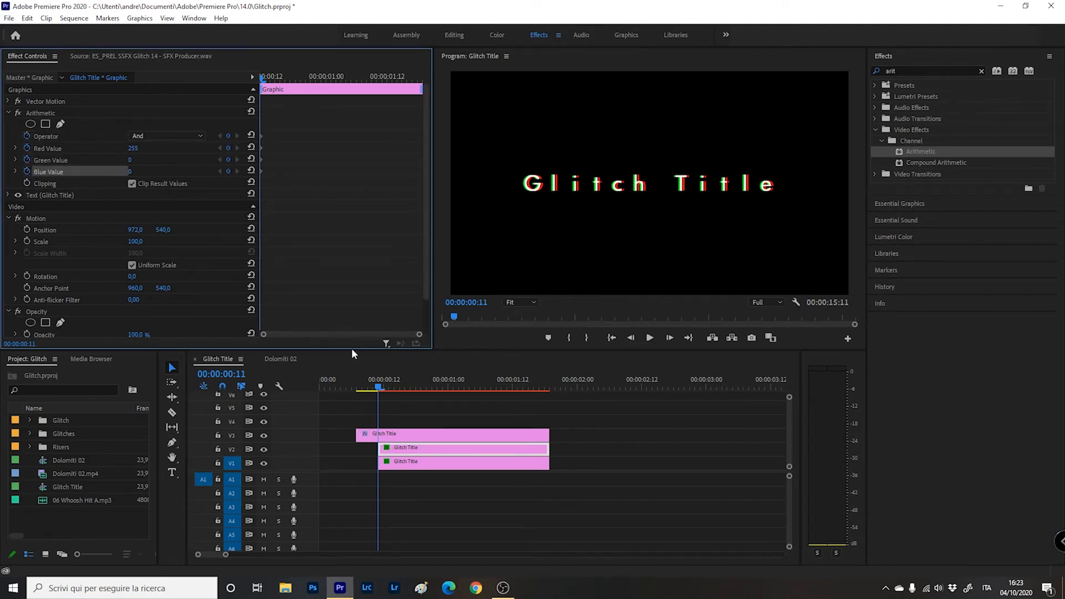
pyautogui.click(416, 465)
pyautogui.click(25, 147)
pyautogui.click(26, 135)
pyautogui.click(27, 160)
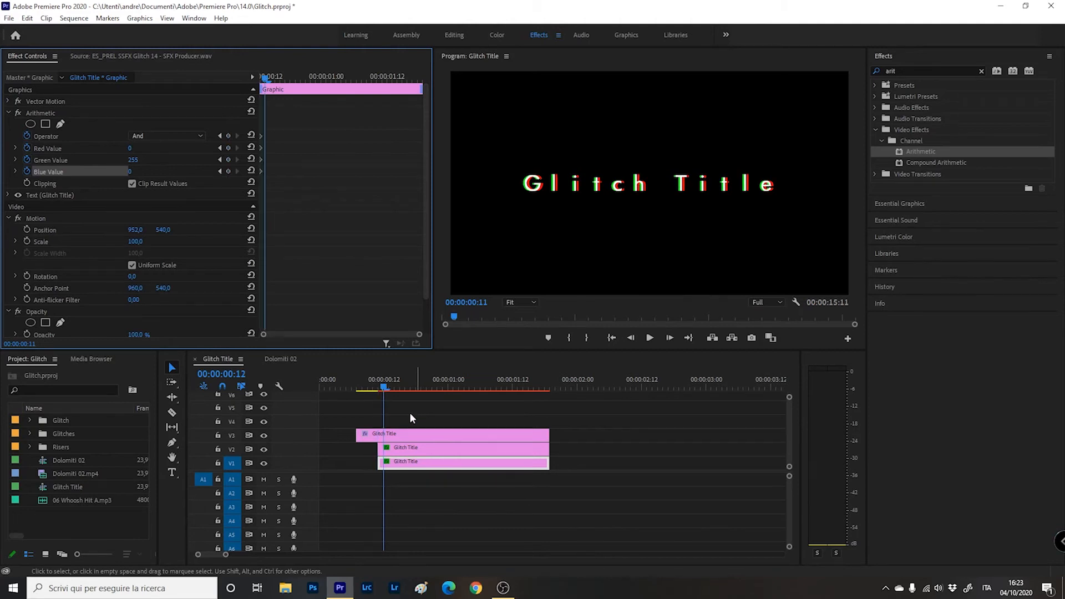
# Cut the V1 title clip at 00:00:00:13 and 00:00:00:15 and delete the piece between the cuts
pyautogui.press('Right')
pyautogui.press('c')
pyautogui.click(395, 464)
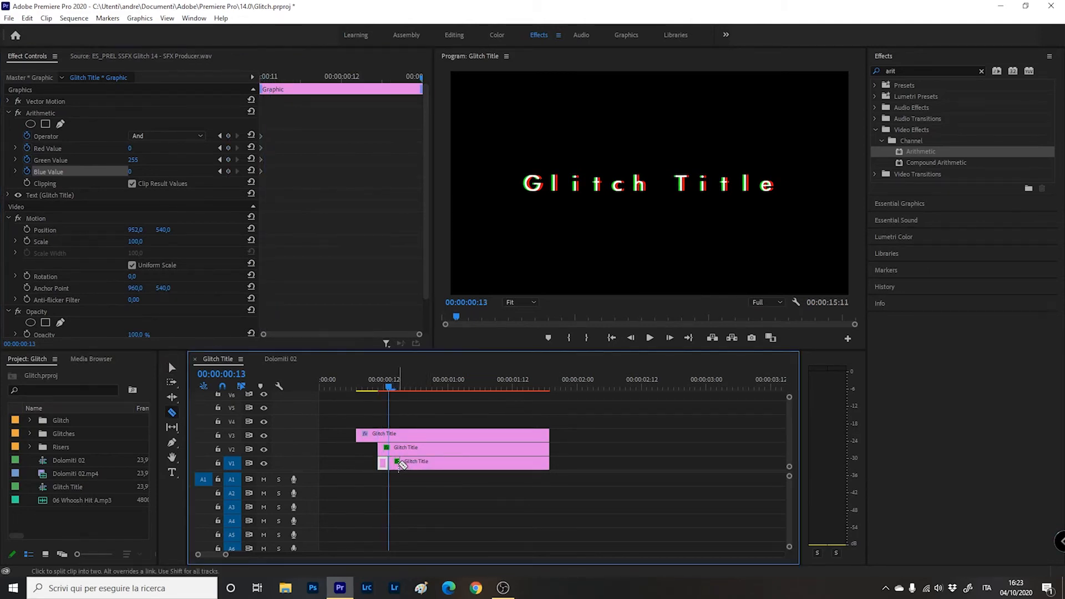
pyautogui.press('v')
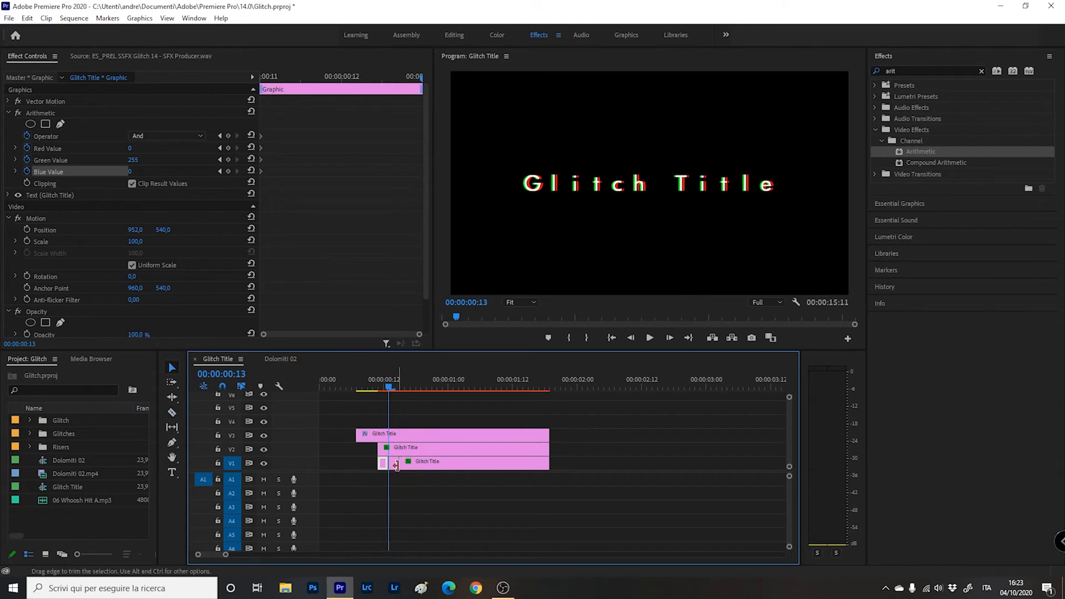
pyautogui.click(396, 465)
pyautogui.moveTo(402, 464)
pyautogui.mouseDown()
pyautogui.moveTo(392, 463)
pyautogui.moveTo(407, 466)
pyautogui.mouseUp()
# On the V1 clip starting at 00:00:00:15, set Green Value to 0, Blue Value to 255 and Position X to 938
pyautogui.click(407, 466)
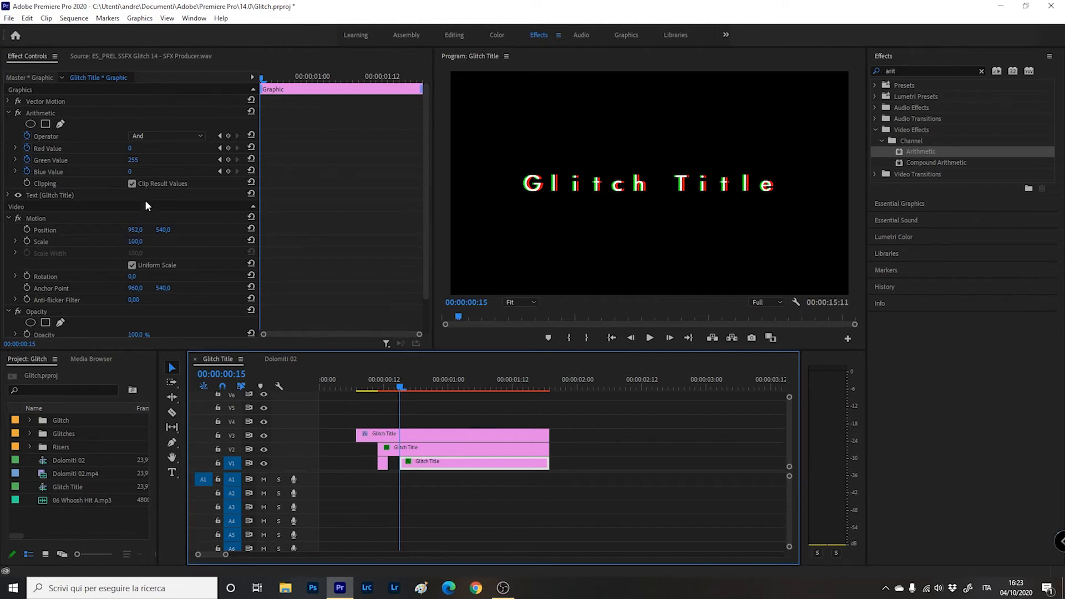
pyautogui.moveTo(135, 161); pyautogui.dragTo(119, 162)
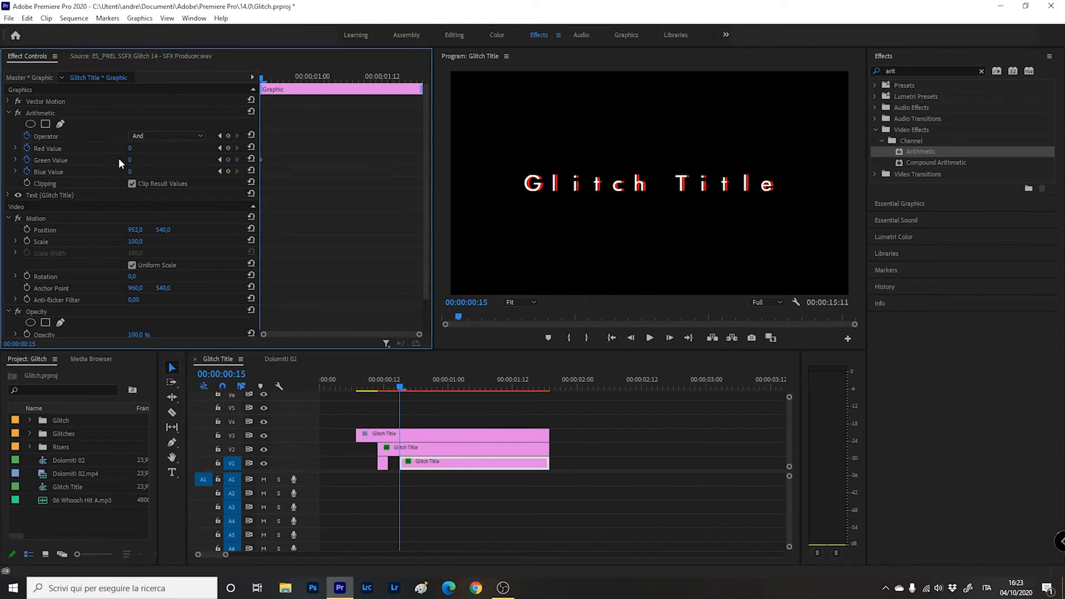
pyautogui.moveTo(129, 172); pyautogui.dragTo(178, 171)
pyautogui.moveTo(136, 230); pyautogui.dragTo(145, 232)
# Cut the V1 title clip at 00:00:00:17 and 00:00:00:20 and delete the piece between the cuts
pyautogui.press('Right')
pyautogui.press('Right')
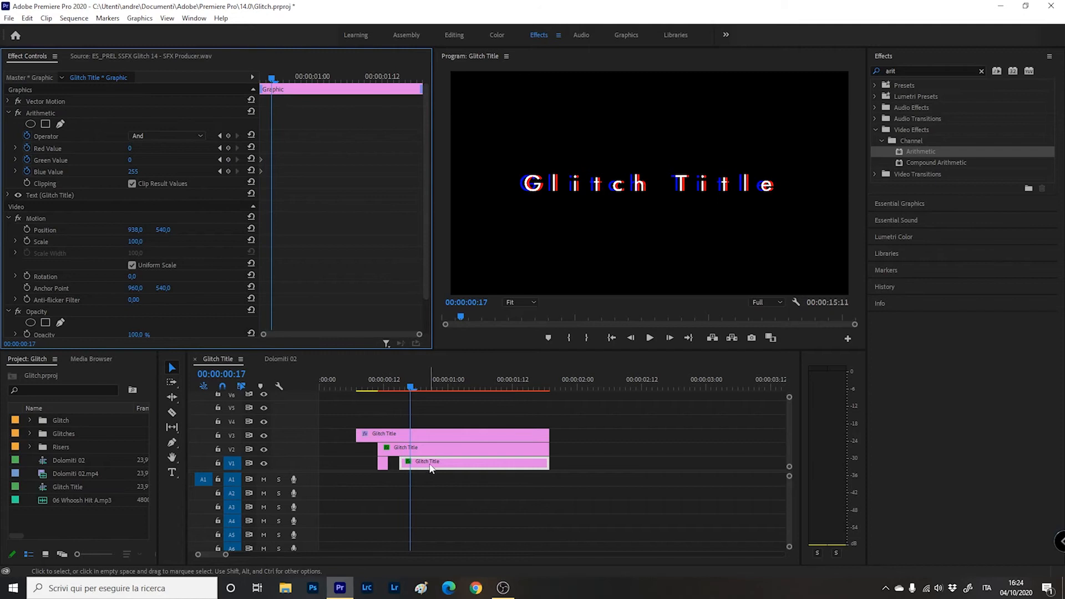
pyautogui.press('c')
pyautogui.click(411, 462)
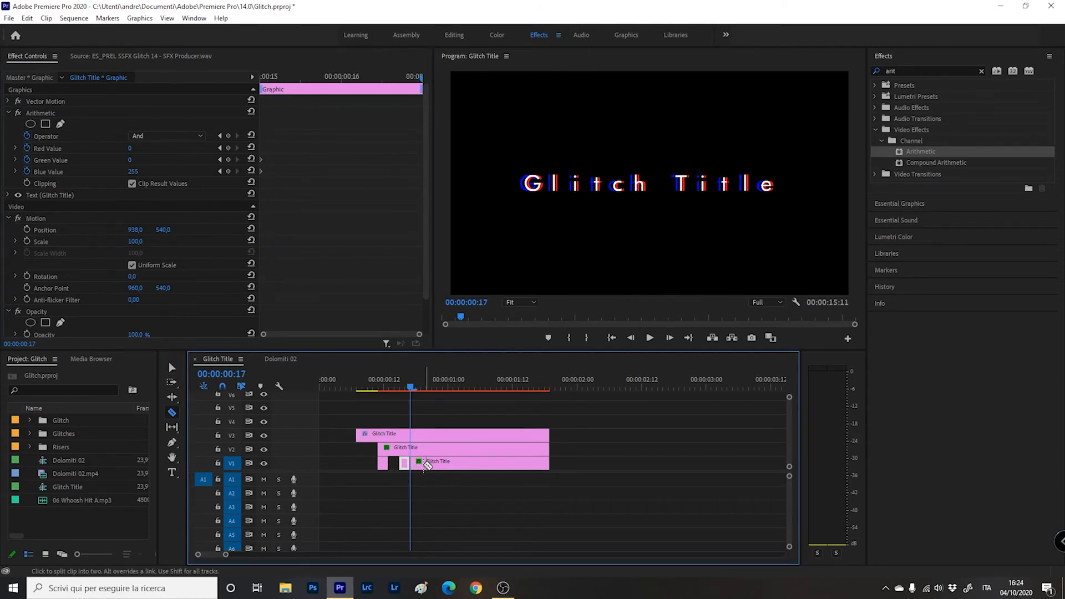
pyautogui.click(427, 465)
pyautogui.press('v')
pyautogui.click(422, 467)
pyautogui.press('Delete')
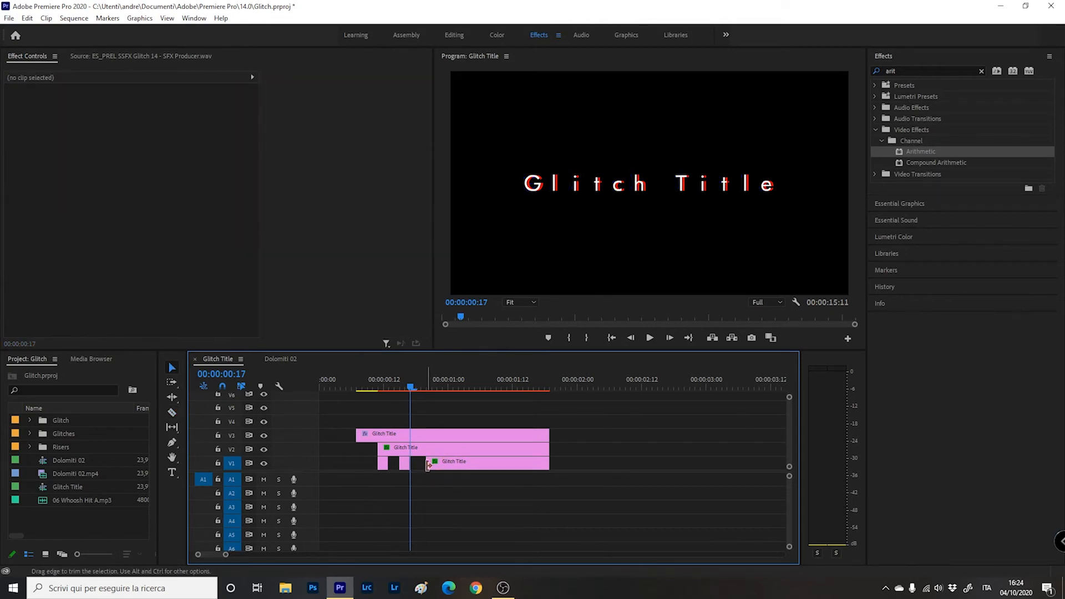
# On the V1 clip starting at 00:00:00:20, set Blue Value to 0, Red Value to 255 and Position to 965, 557
pyautogui.press('Right')
pyautogui.press('Right')
pyautogui.press('Right')
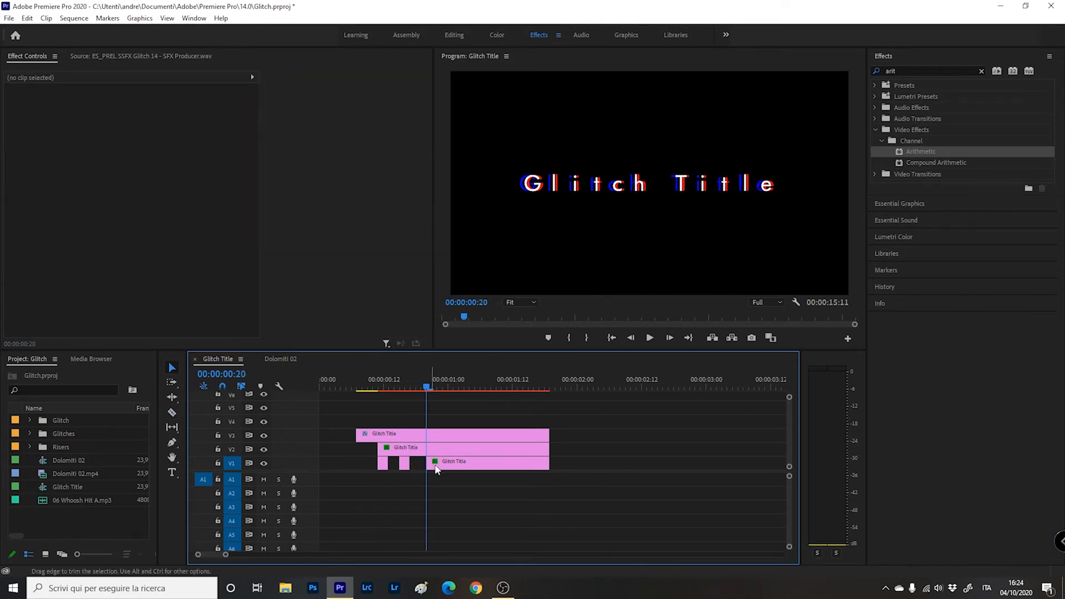
pyautogui.click(434, 469)
pyautogui.click(135, 172)
pyautogui.write('0')
pyautogui.press('Return')
pyautogui.click(132, 149)
pyautogui.write('255')
pyautogui.press('Return')
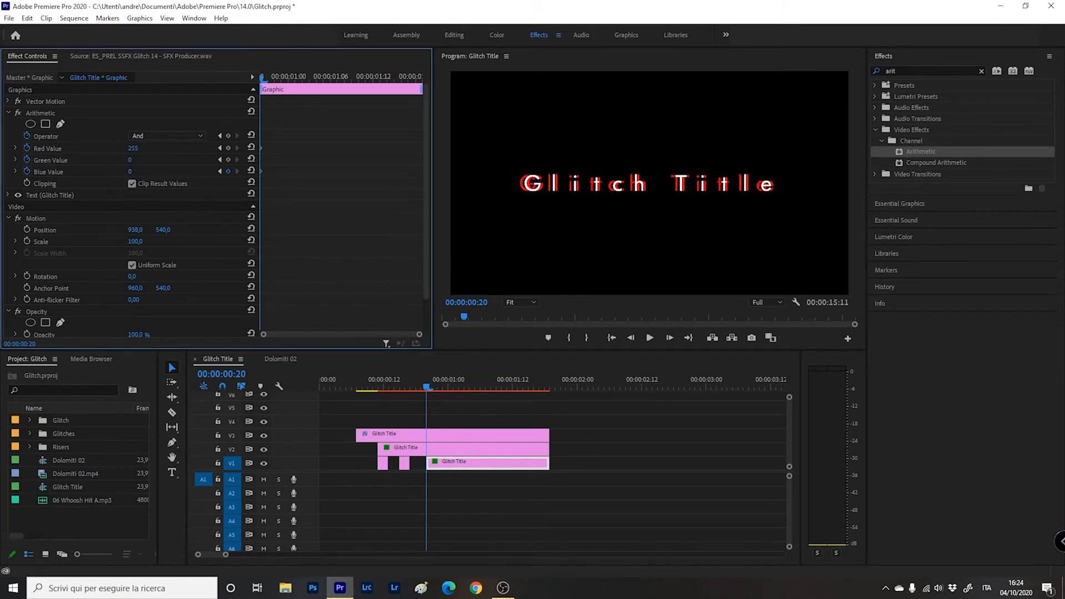
pyautogui.moveTo(159, 232); pyautogui.dragTo(172, 232)
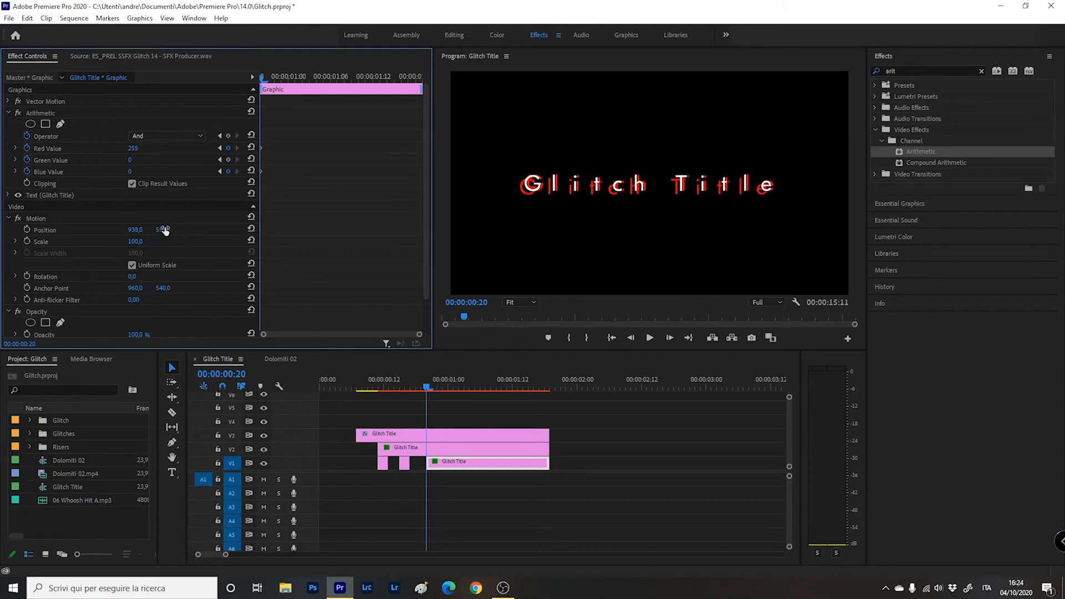
pyautogui.moveTo(136, 230); pyautogui.dragTo(152, 230)
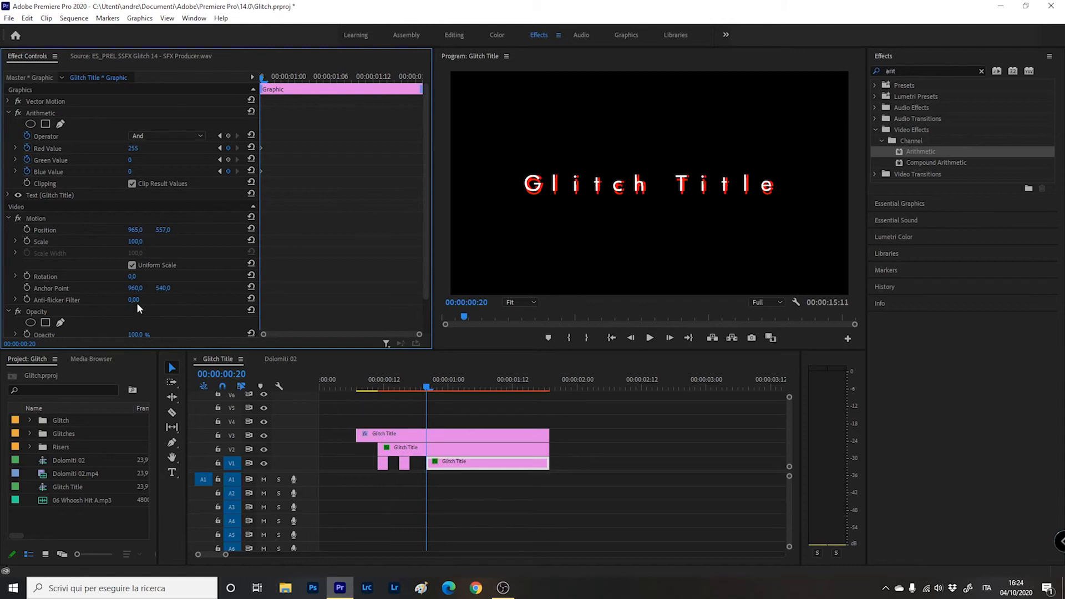
# Cut the V1 title clip at 00:00:00:22 and 00:00:00:23 and delete the one-frame piece between the cuts
pyautogui.press('Right')
pyautogui.press('Right')
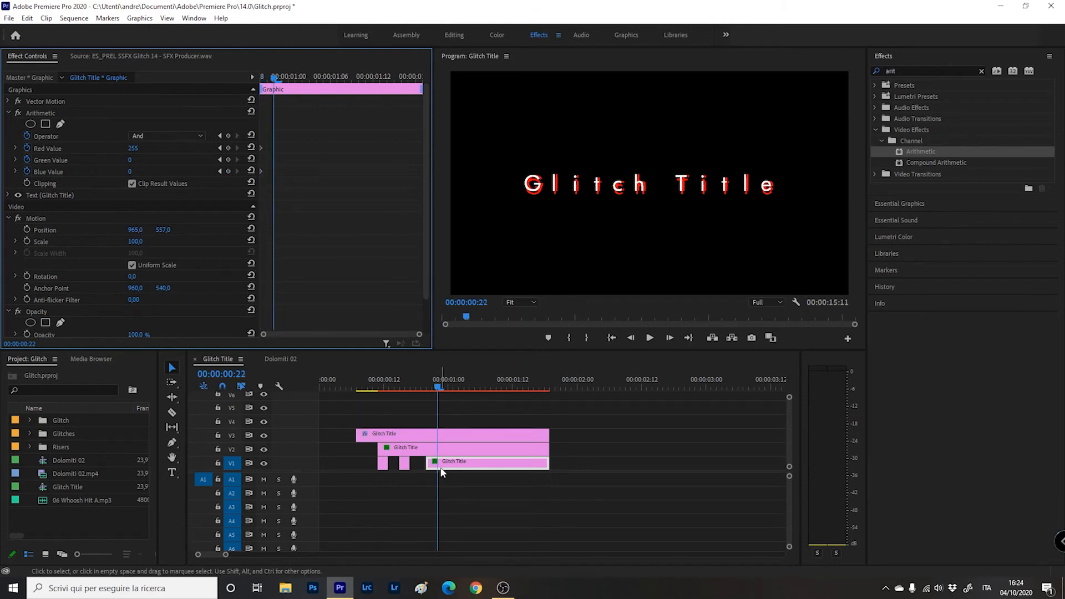
pyautogui.press('c')
pyautogui.click(438, 467)
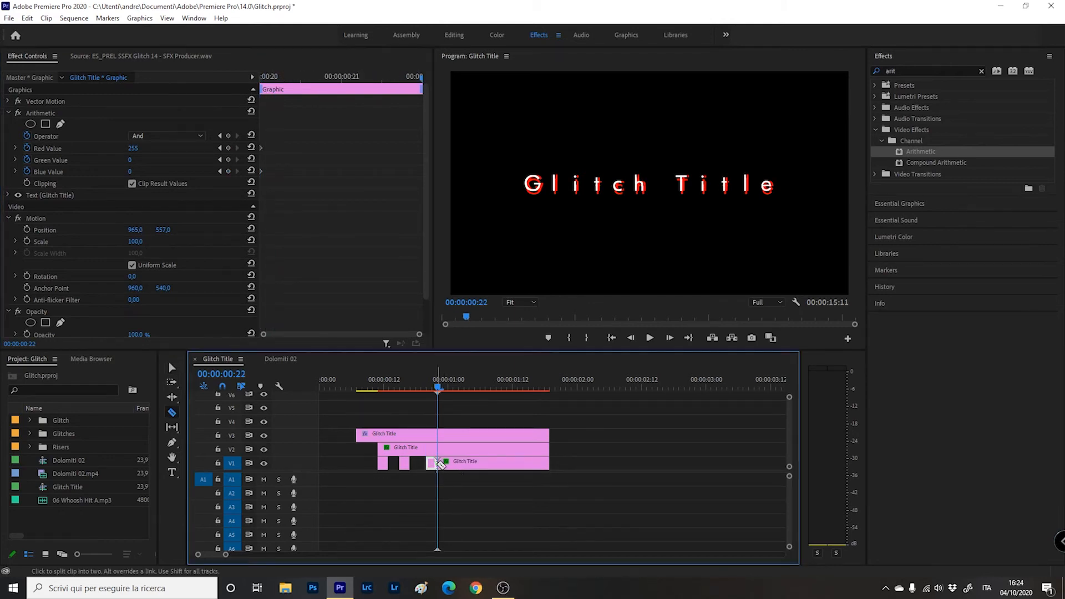
pyautogui.press('Right')
pyautogui.click(449, 466)
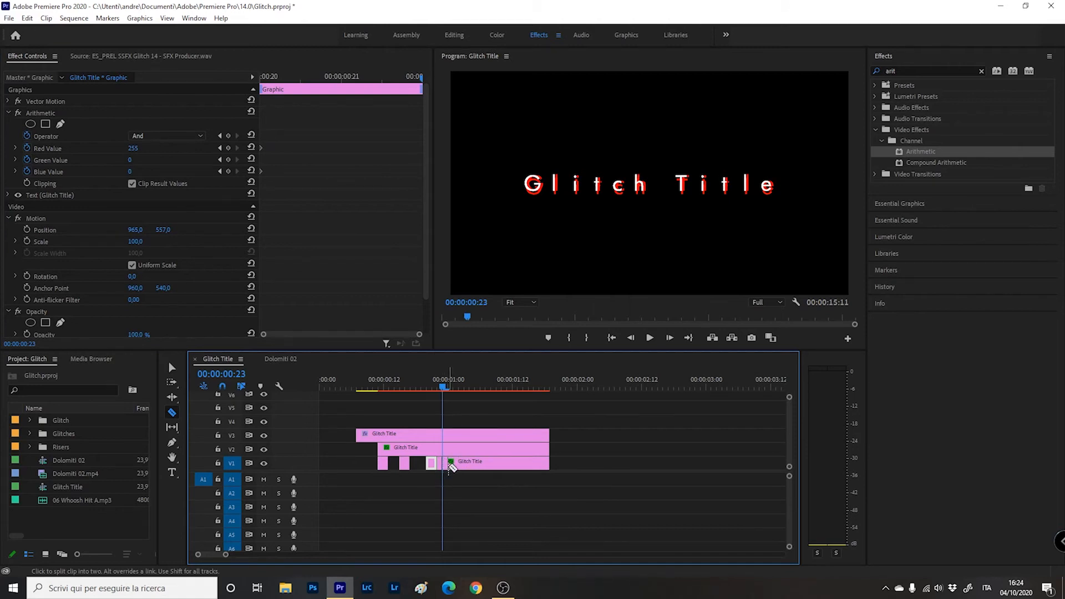
pyautogui.press('v')
pyautogui.click(441, 467)
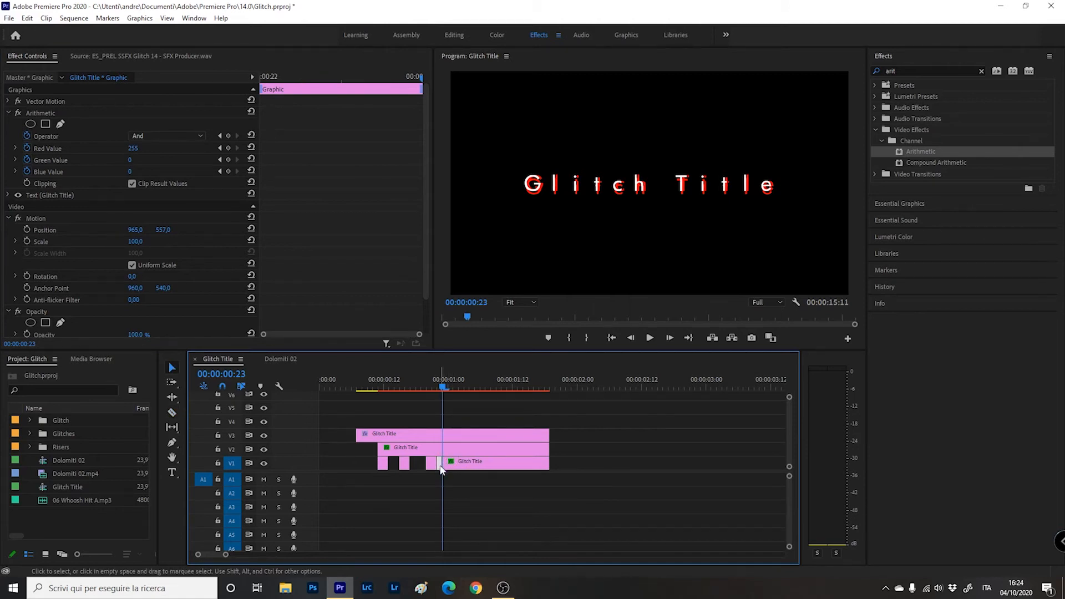
# Cut the V1 title clip at 00:00:01:01 and 00:00:01:03 and delete the piece between the cuts
pyautogui.press('Right')
pyautogui.press('Right')
pyautogui.press('c')
pyautogui.click(454, 465)
pyautogui.press('Right')
pyautogui.press('Right')
pyautogui.click(465, 464)
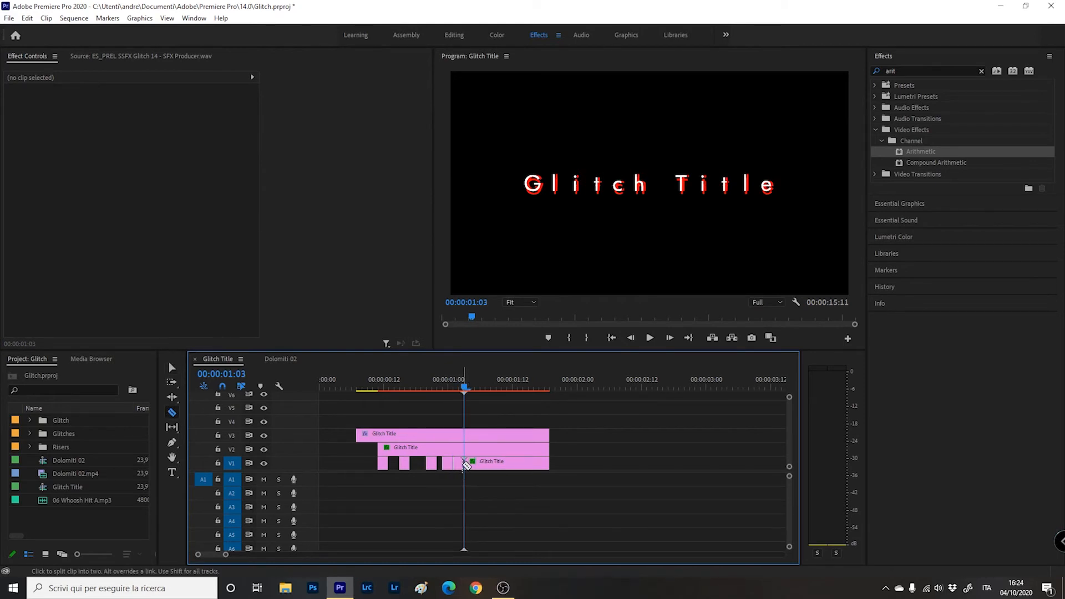
pyautogui.press('v')
pyautogui.click(459, 465)
pyautogui.press('Delete')
# On the V1 piece starting at 00:00:00:23, set Red Value to 0, Green Value to 255 and Position Y to 517
pyautogui.press('Left')
pyautogui.press('Left')
pyautogui.press('Left')
pyautogui.press('Left')
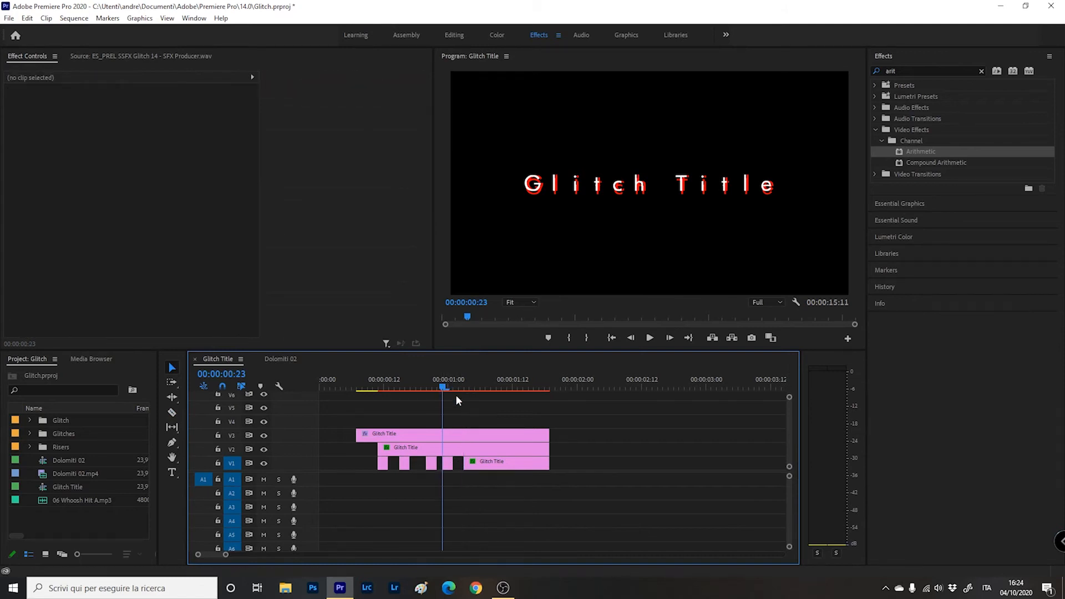
pyautogui.click(443, 461)
pyautogui.moveTo(137, 153); pyautogui.dragTo(233, 160)
pyautogui.moveTo(167, 231); pyautogui.dragTo(145, 231)
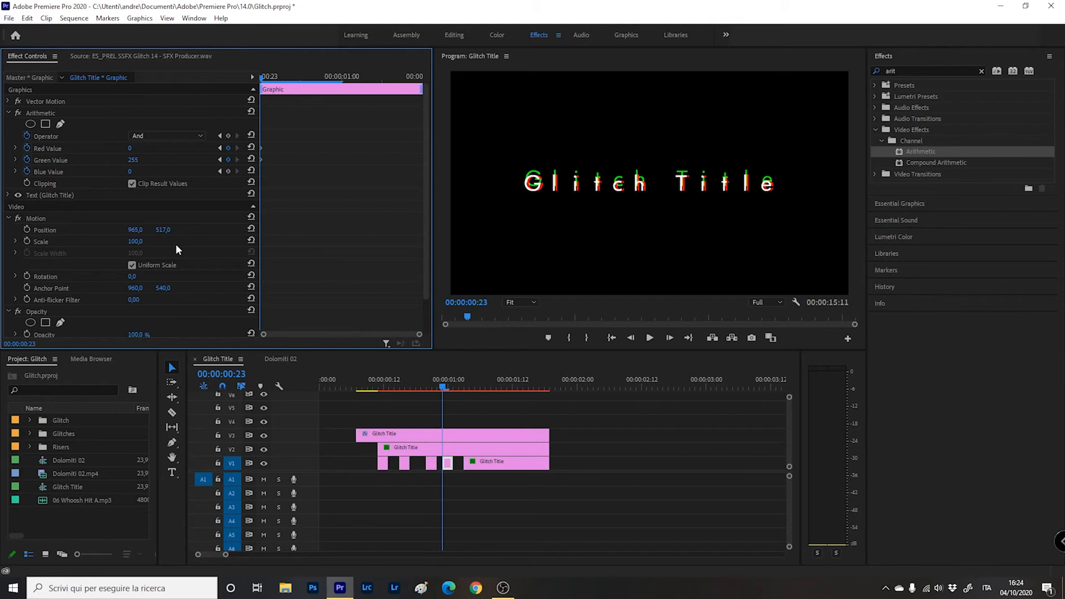
# Cut the V2 title clip into pieces and delete two short ones, leaving gaps just before 00:00:00:17 and 00:00:00:21
pyautogui.click(409, 450)
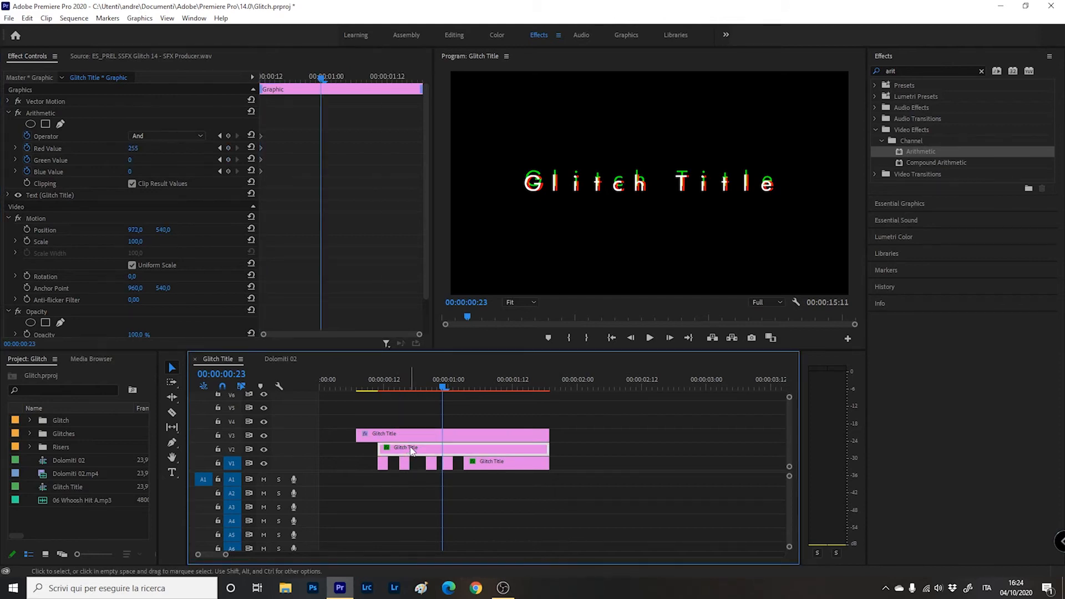
pyautogui.press('c')
pyautogui.click(412, 450)
pyautogui.press('v')
pyautogui.click(404, 450)
pyautogui.press('Delete')
pyautogui.press('c')
pyautogui.click(421, 450)
pyautogui.click(432, 450)
pyautogui.press('v')
pyautogui.click(426, 450)
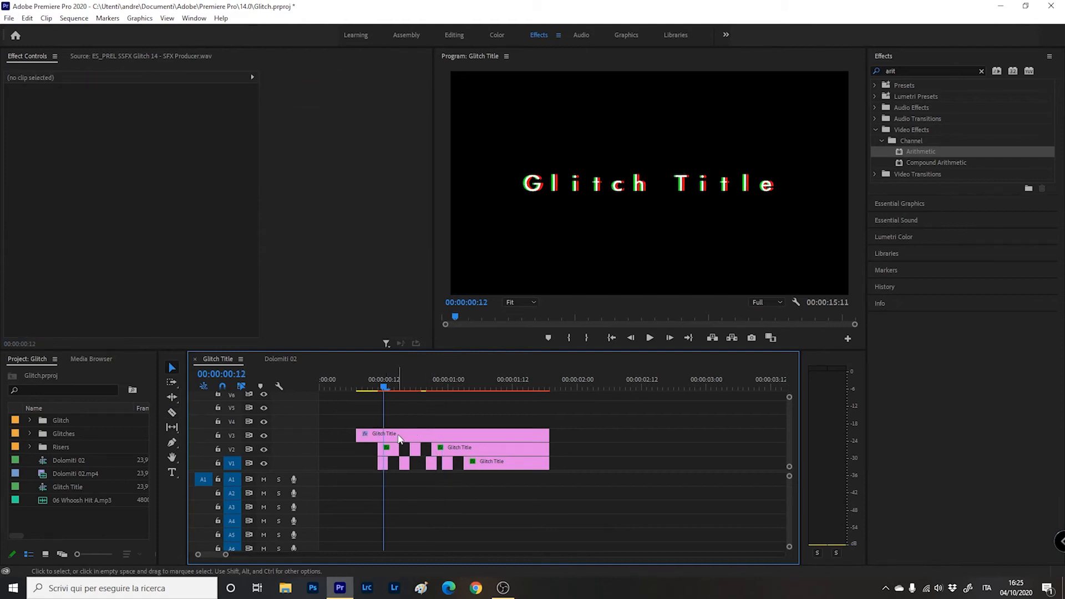
# On V2, set Position X to 963 for the piece at 00:00:00:17, and Red Value 0 and Blue Value 255 for the clip at 00:00:00:21
pyautogui.click(416, 449)
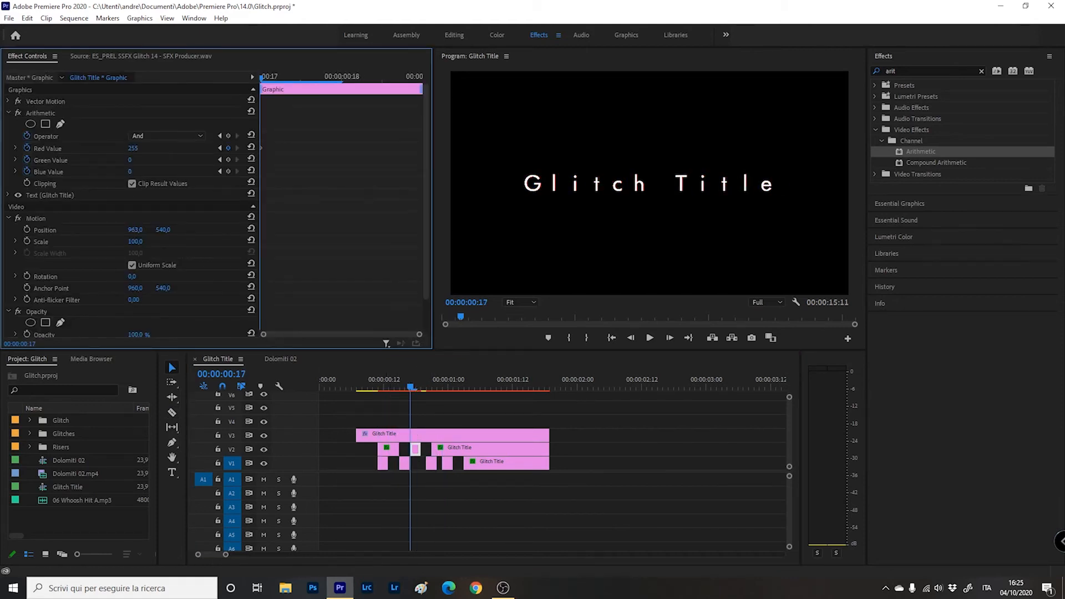
pyautogui.press('Right')
pyautogui.press('Right')
pyautogui.press('Right')
pyautogui.press('Right')
pyautogui.click(444, 450)
pyautogui.click(133, 148)
pyautogui.write('0')
pyautogui.press('Tab')
pyautogui.press('Tab')
pyautogui.write('255')
pyautogui.press('Return')
# Delete a short cut-out piece of the V2 clip from 00:00:00:23 and set the Position of the piece at 00:00:00:21 to 965, 546
pyautogui.press('Right')
pyautogui.press('Right')
pyautogui.press('c')
pyautogui.click(442, 450)
pyautogui.click(458, 450)
pyautogui.press('v')
pyautogui.click(450, 450)
pyautogui.press('Delete')
pyautogui.click(436, 449)
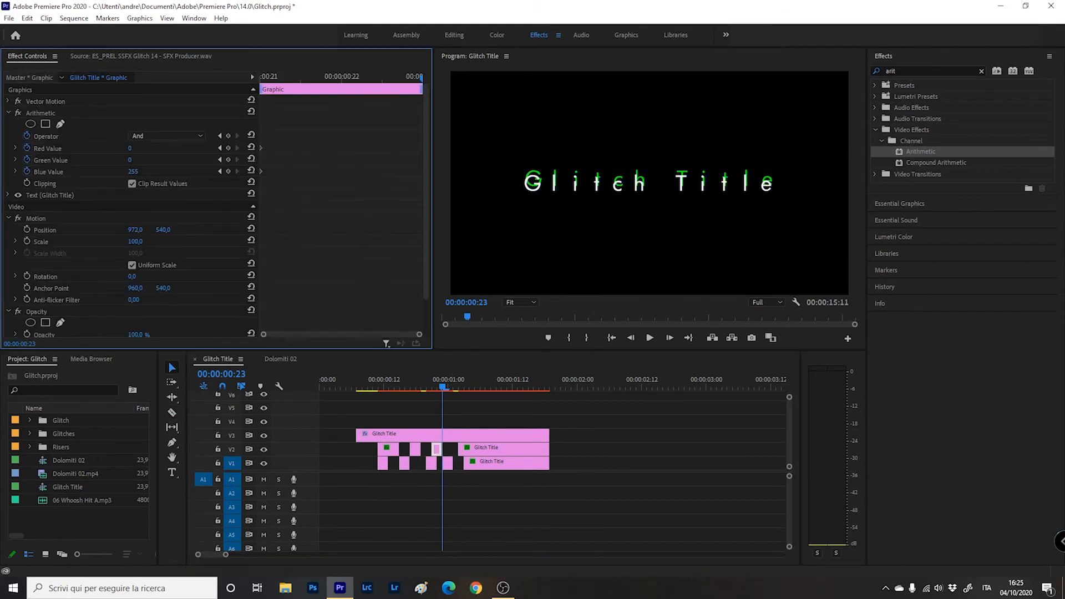
# Play the title animation from near its start to review the colour-split glitches
pyautogui.click(366, 389)
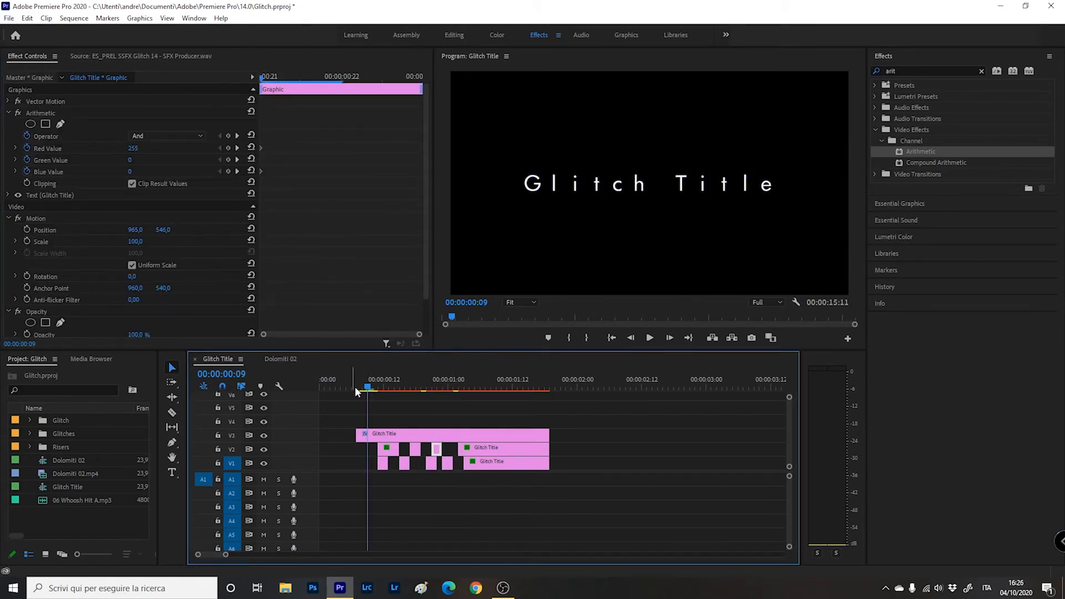
pyautogui.press('space')
pyautogui.press('space')
pyautogui.press('b')
pyautogui.press('space')
pyautogui.press('space')
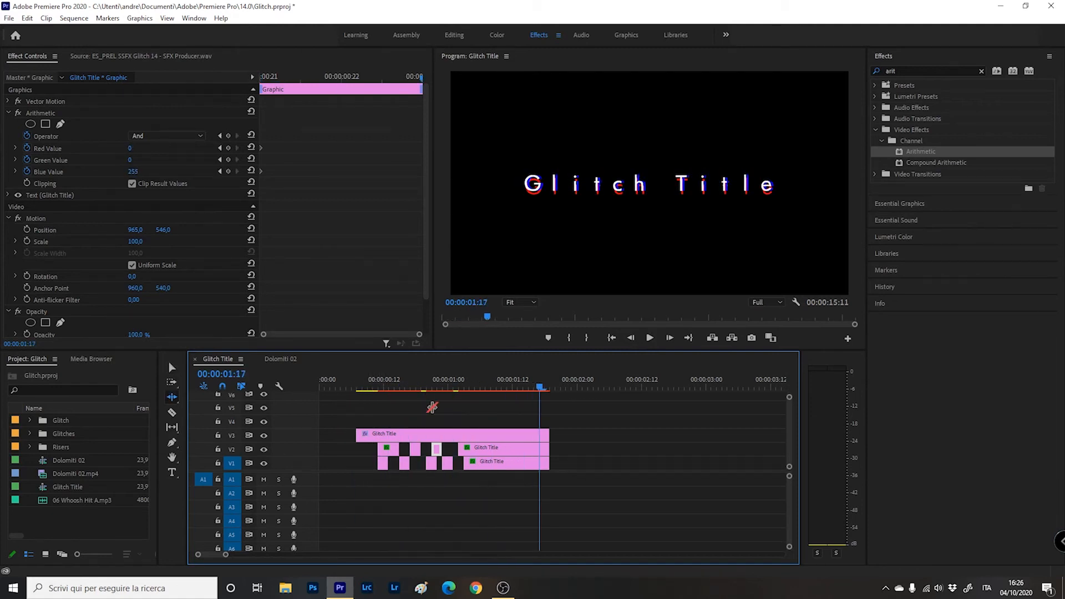
# Trim the ends of the last Glitch Title clips on V2 and V1 back to about 00:00:01:07
pyautogui.press('v')
pyautogui.click(486, 384)
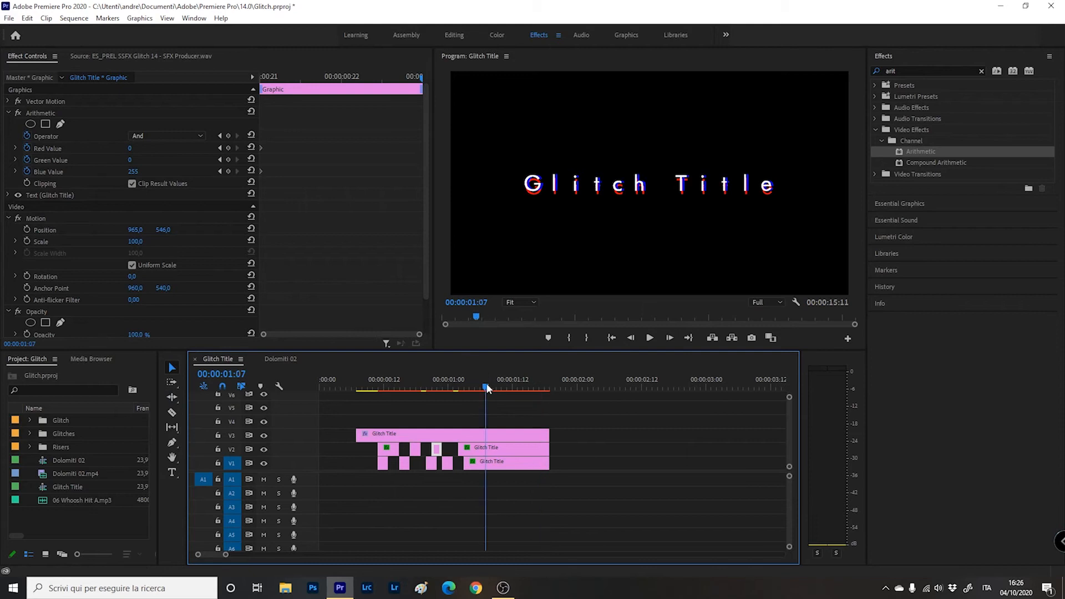
pyautogui.click(507, 448)
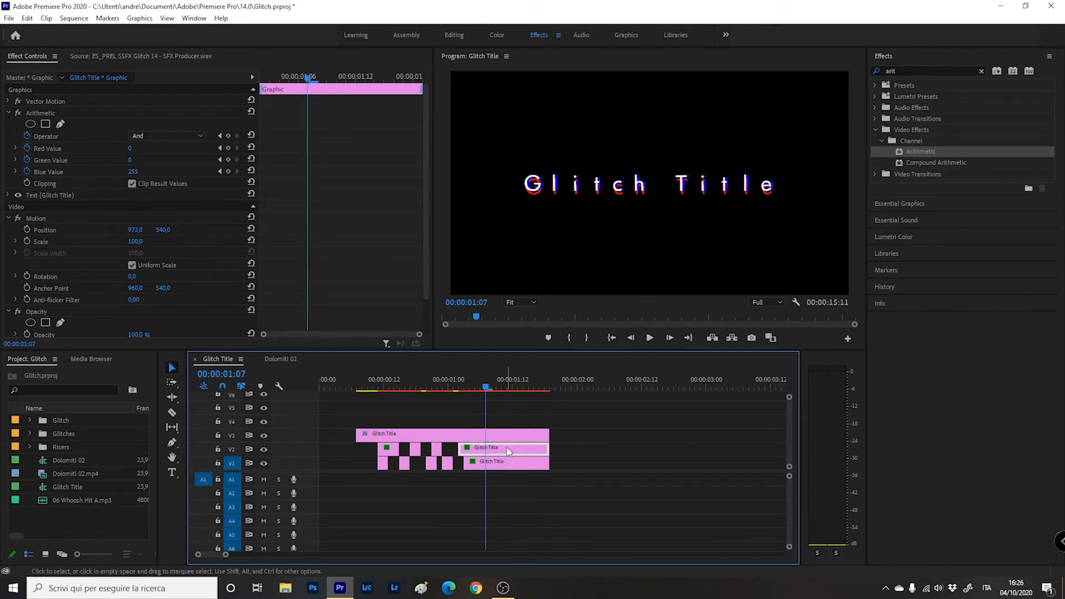
pyautogui.moveTo(545, 449); pyautogui.dragTo(486, 448)
pyautogui.moveTo(551, 468); pyautogui.dragTo(488, 477)
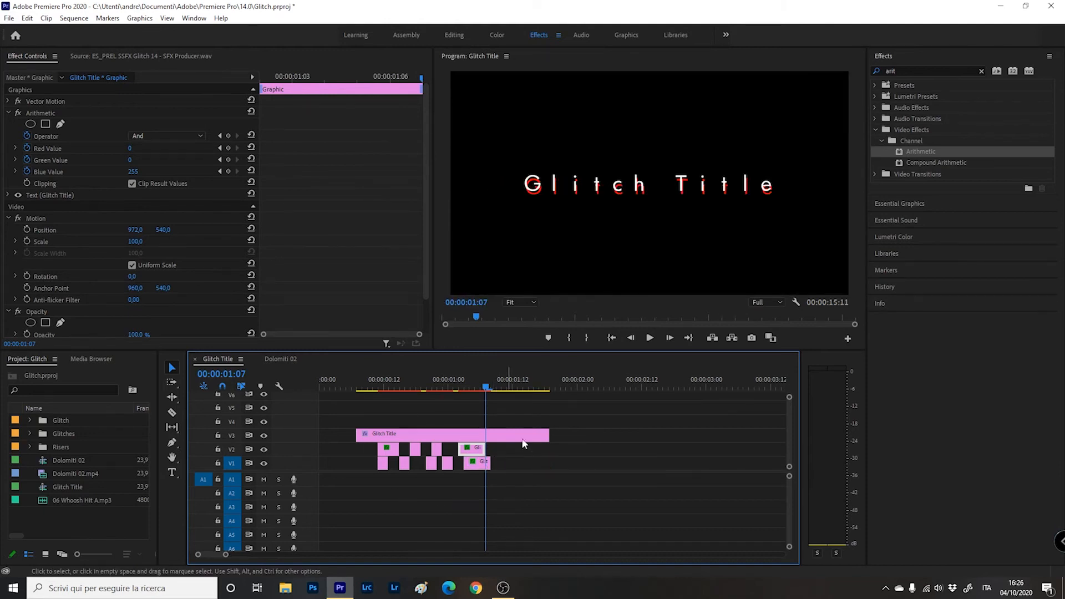
# Play the title animation from 00:00:00:07 to review the shortened colour-split glitches
pyautogui.click(357, 388)
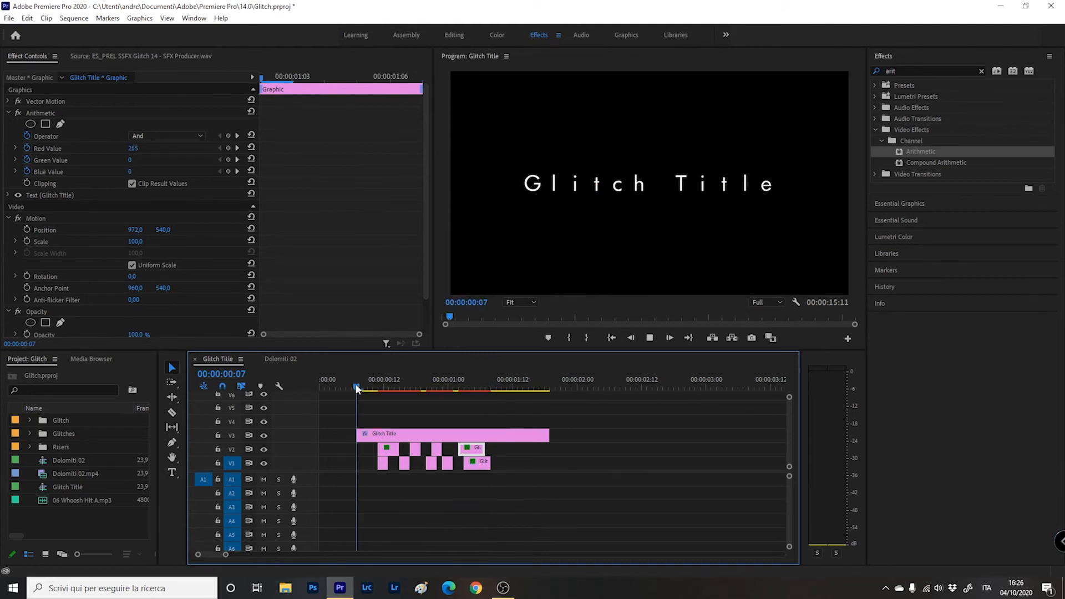
pyautogui.press('space')
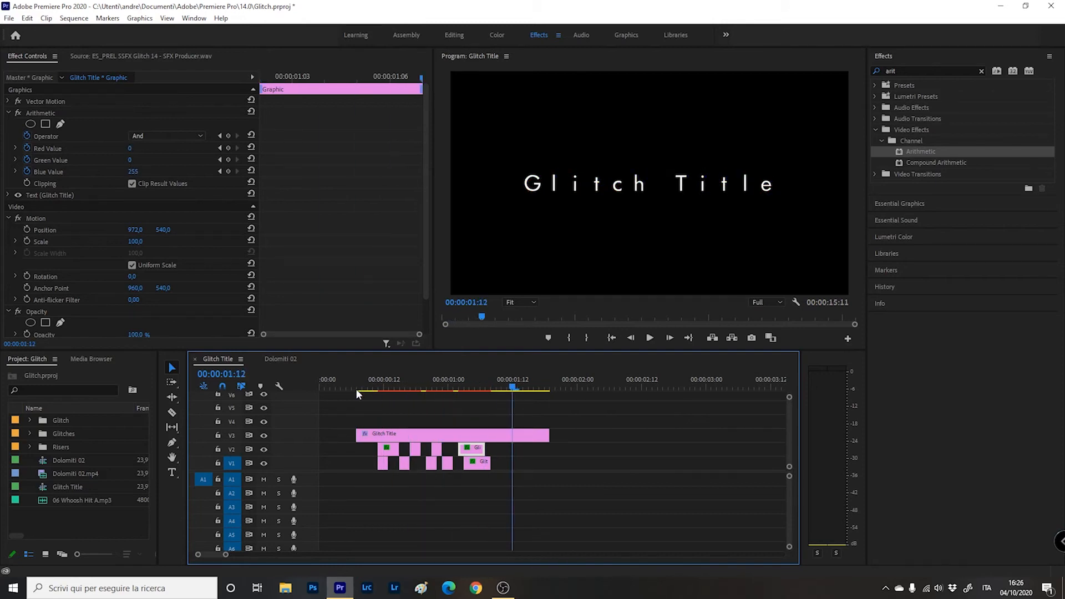
pyautogui.click(50, 488)
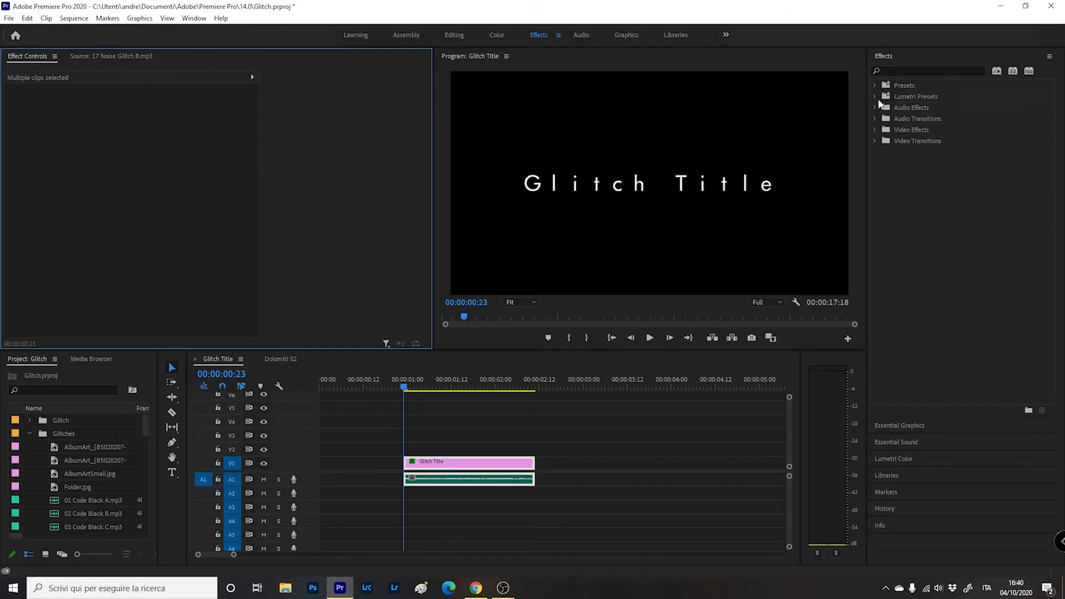
# Search the effects for "gaussia" and apply Gaussian Blur to the Glitch Title clip on V1
pyautogui.click(890, 72)
pyautogui.write('gaussia')
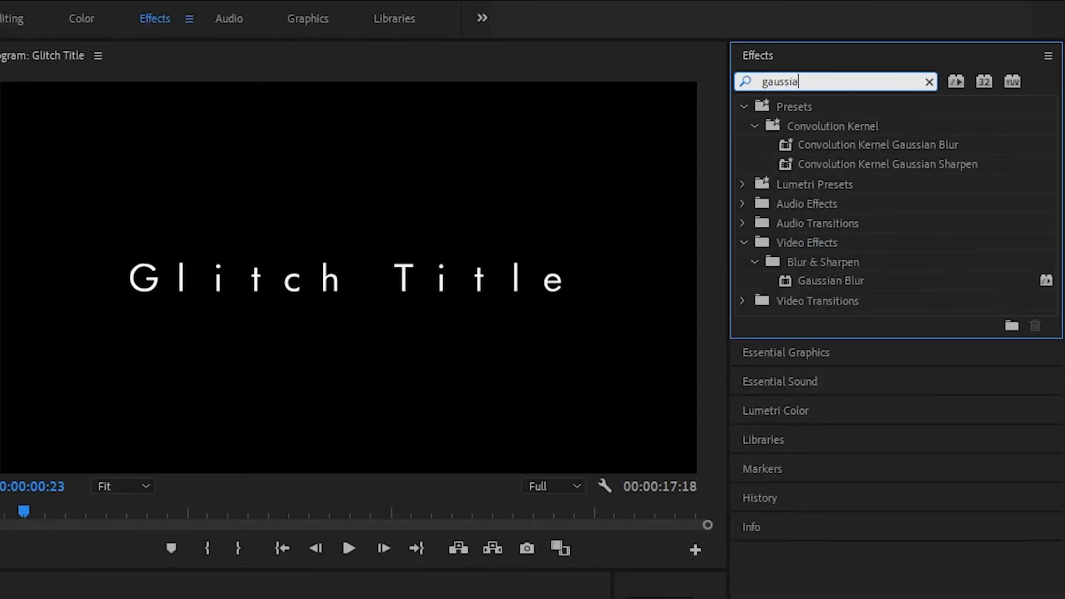
pyautogui.moveTo(808, 282); pyautogui.dragTo(24, 598)
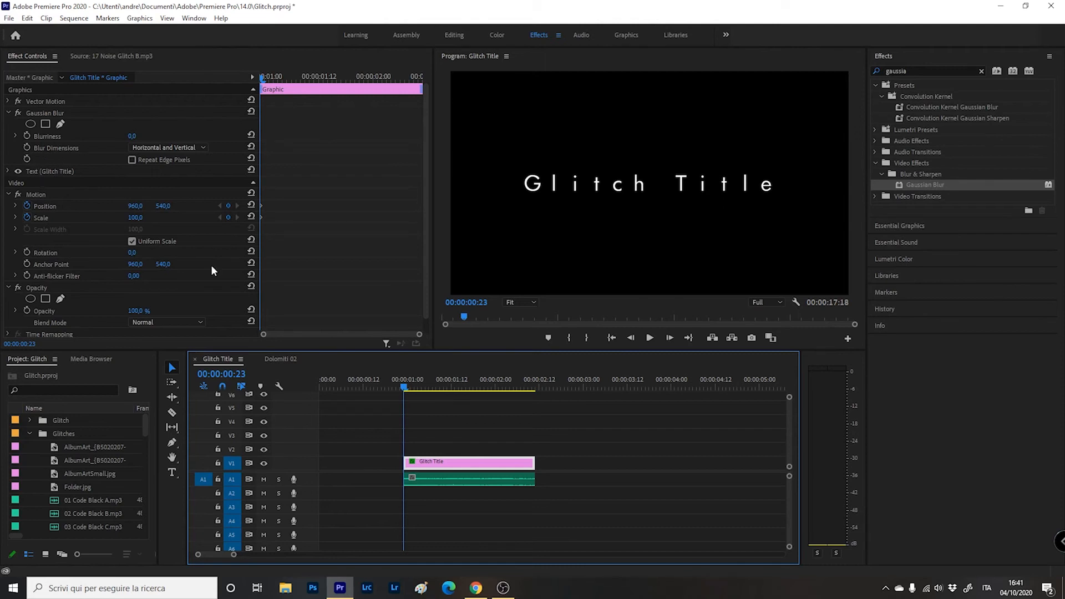
# Start keyframing the Gaussian Blur Blurriness at 00:00:01:02, try a strong blur of 346, and set the keyframe to 0
pyautogui.press('Right')
pyautogui.press('Right')
pyautogui.press('Right')
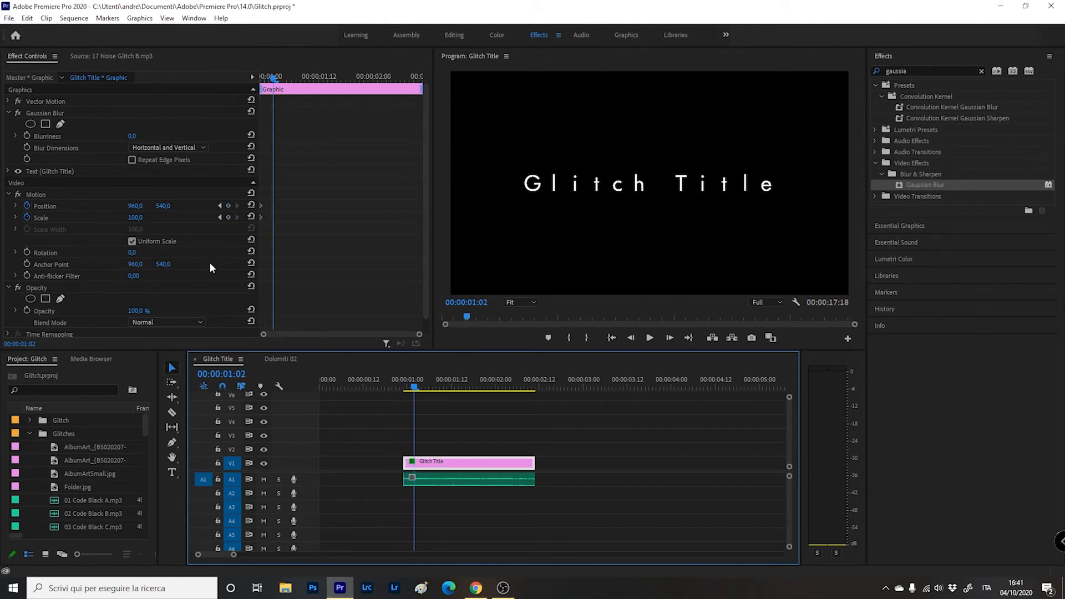
pyautogui.click(27, 135)
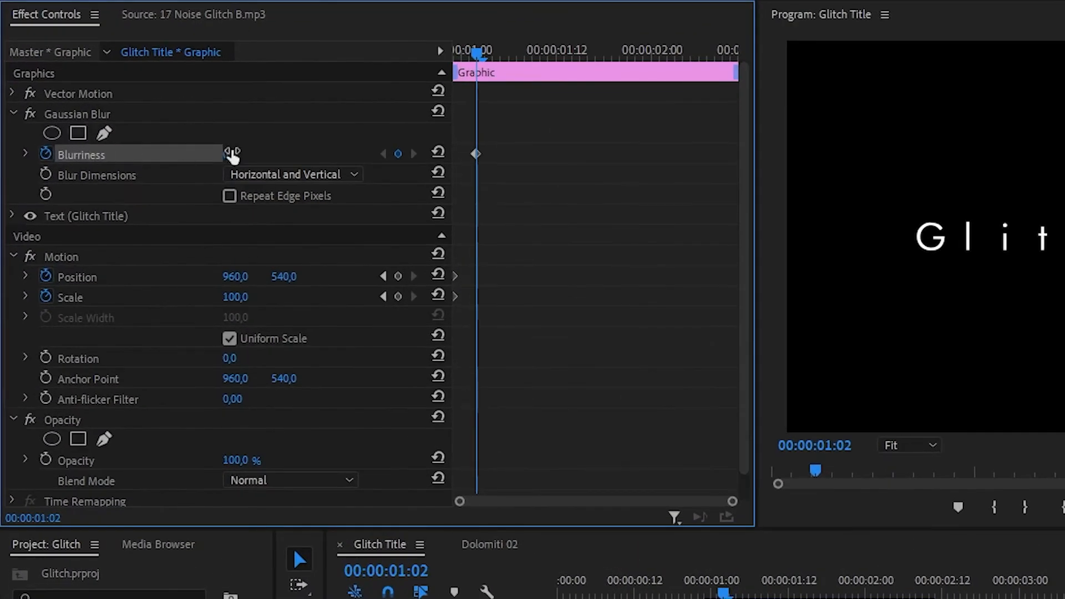
pyautogui.moveTo(229, 157); pyautogui.dragTo(300, 157)
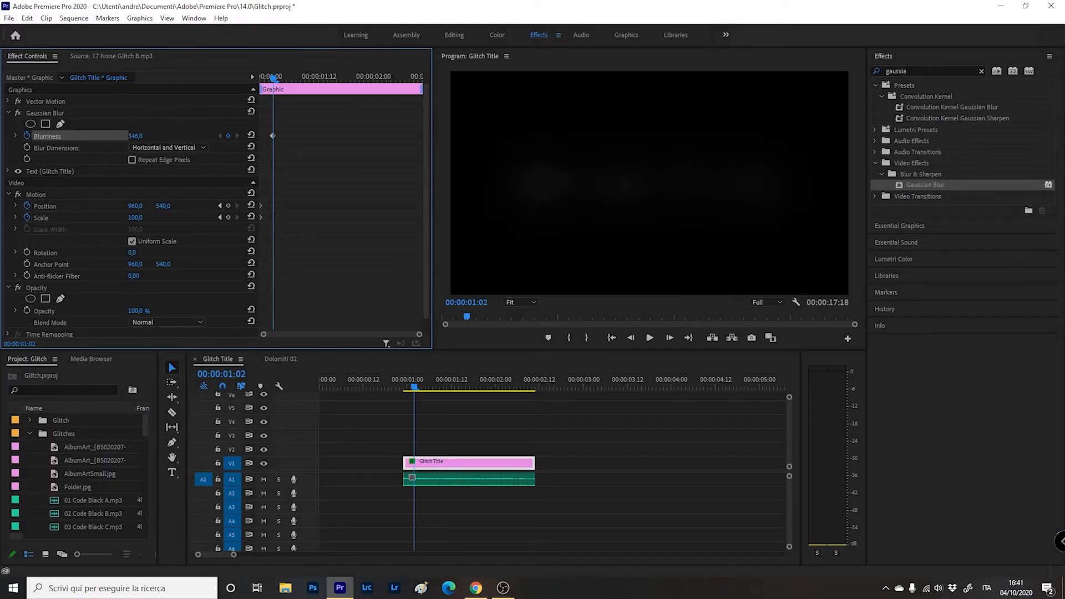
pyautogui.moveTo(135, 136); pyautogui.dragTo(131, 136)
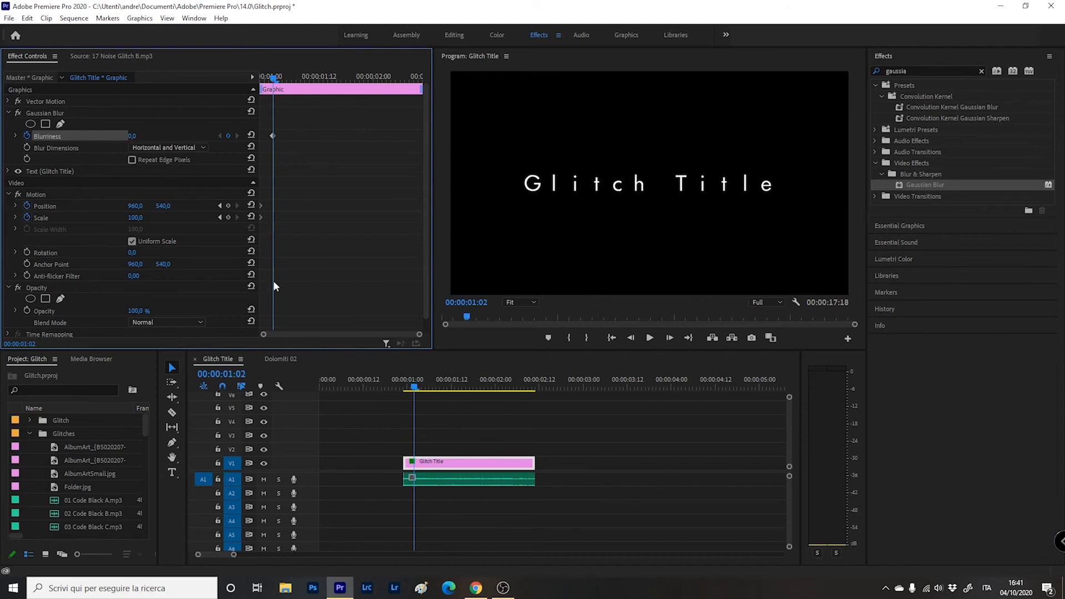
# Add a Blurriness keyframe of 54 at 00:00:01:07
pyautogui.press('Right')
pyautogui.press('Right')
pyautogui.press('Right')
pyautogui.press('Right')
pyautogui.press('Right')
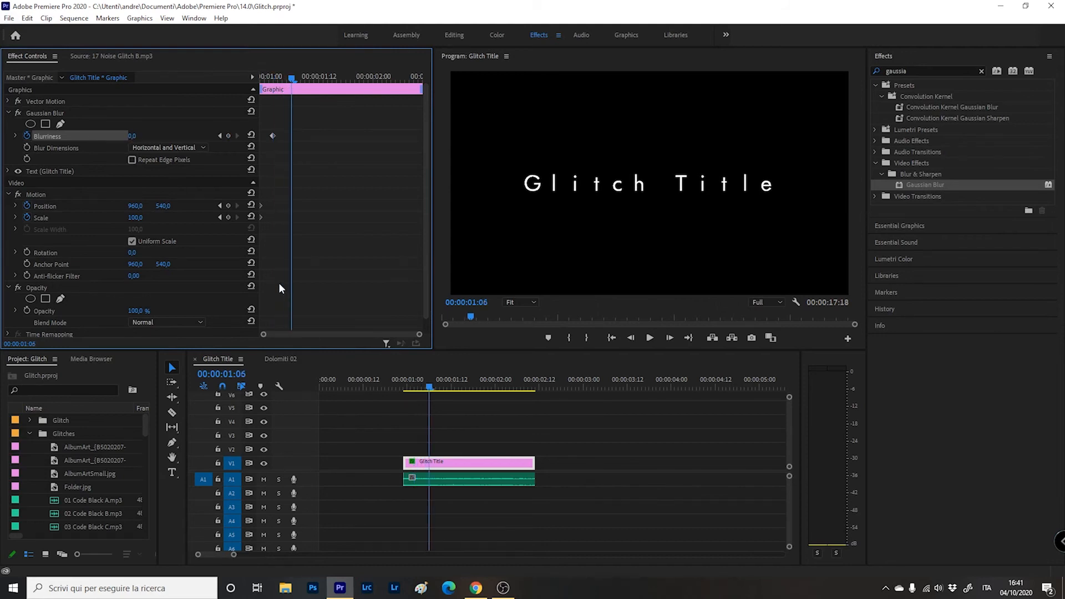
pyautogui.moveTo(133, 135); pyautogui.dragTo(143, 136)
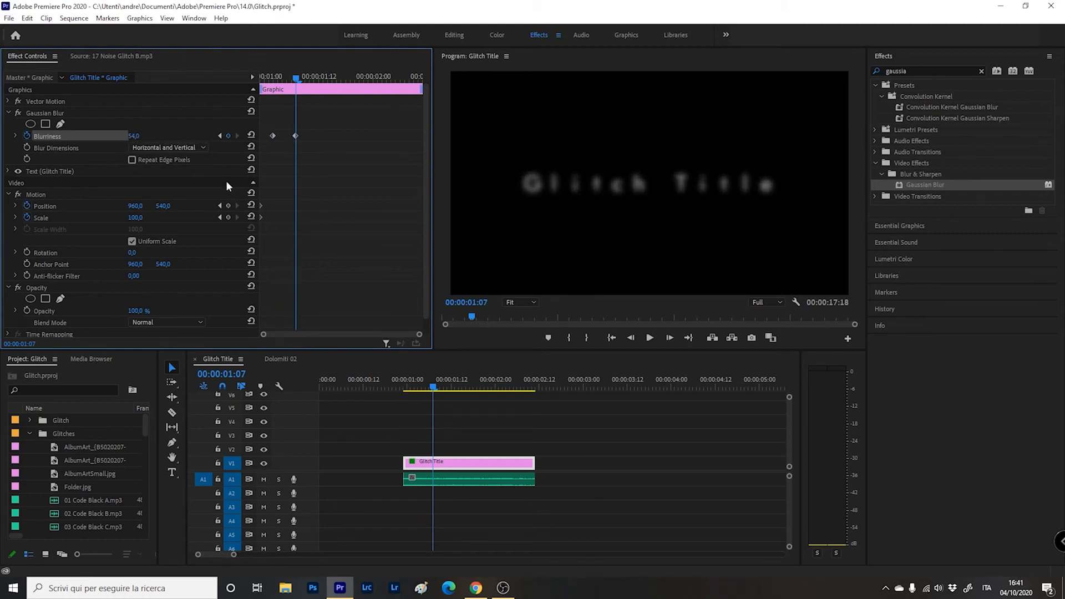
# Add a Blurriness keyframe of 0 about four frames after the one at 00:00:01:07
pyautogui.press('Right')
pyautogui.press('Right')
pyautogui.press('Right')
pyautogui.press('Right')
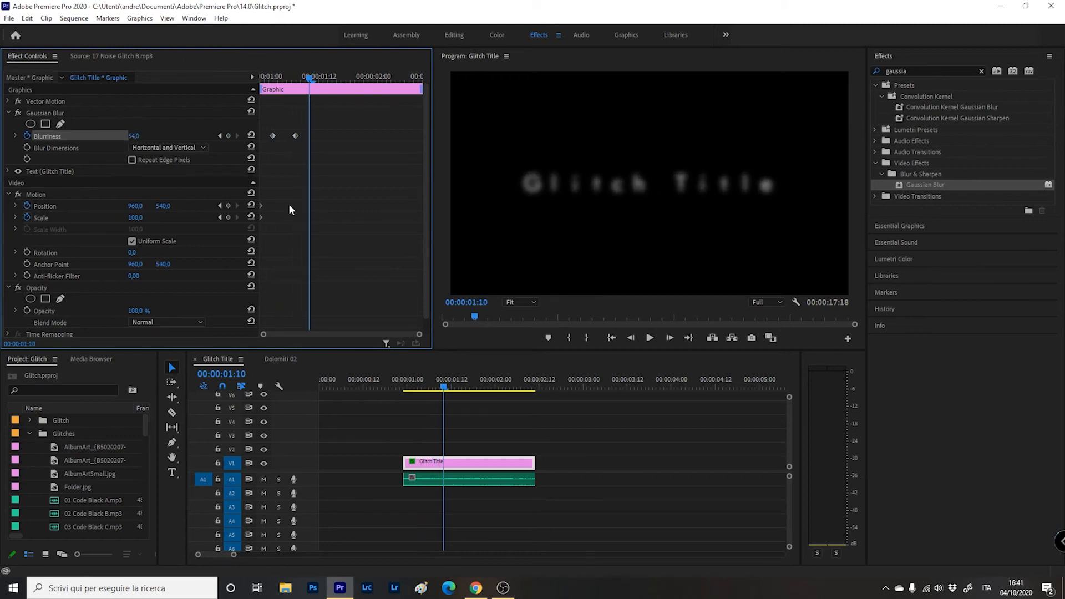
pyautogui.moveTo(139, 136); pyautogui.dragTo(108, 137)
# Add a Blurriness keyframe of about 181 at 00:00:01:15
pyautogui.press('Right')
pyautogui.press('Right')
pyautogui.press('Right')
pyautogui.press('Right')
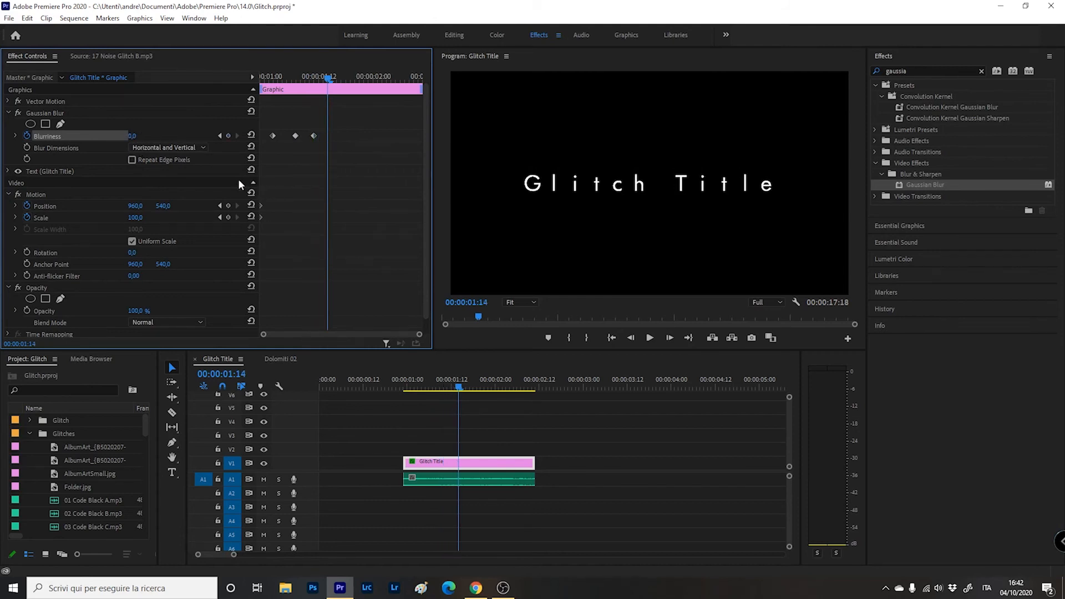
pyautogui.moveTo(133, 136); pyautogui.dragTo(247, 136)
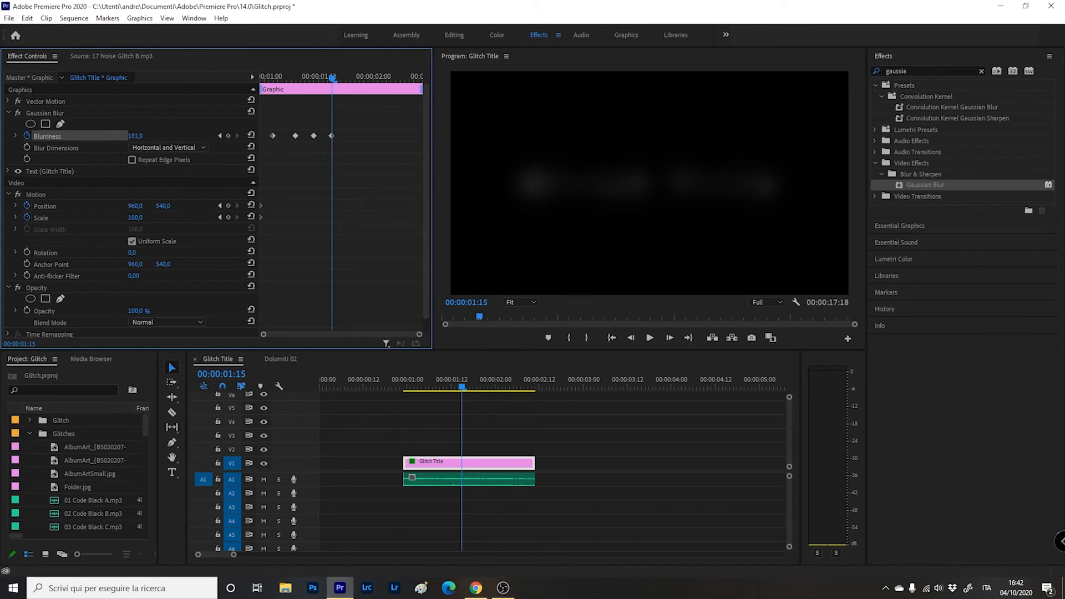
# Add a Blurriness keyframe of 25 four frames after the one at 00:00:01:15
pyautogui.press('Right')
pyautogui.press('Right')
pyautogui.press('Right')
pyautogui.press('Right')
pyautogui.moveTo(136, 141); pyautogui.dragTo(74, 140)
# Add a Blurriness keyframe of 67 at 00:00:01:22
pyautogui.press('Right')
pyautogui.press('Right')
pyautogui.press('Right')
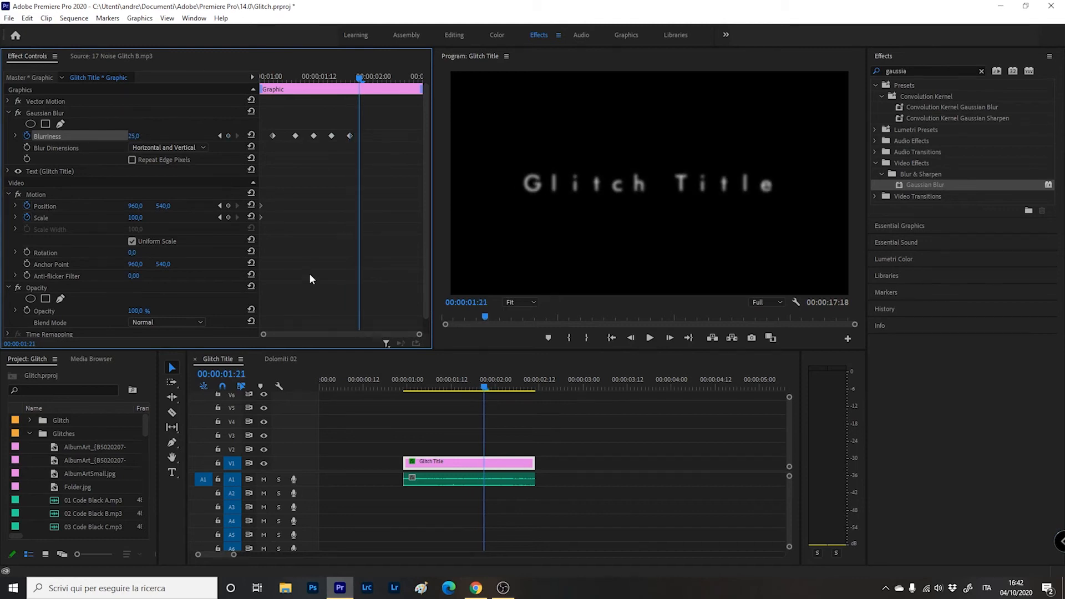
pyautogui.moveTo(134, 139); pyautogui.dragTo(154, 139)
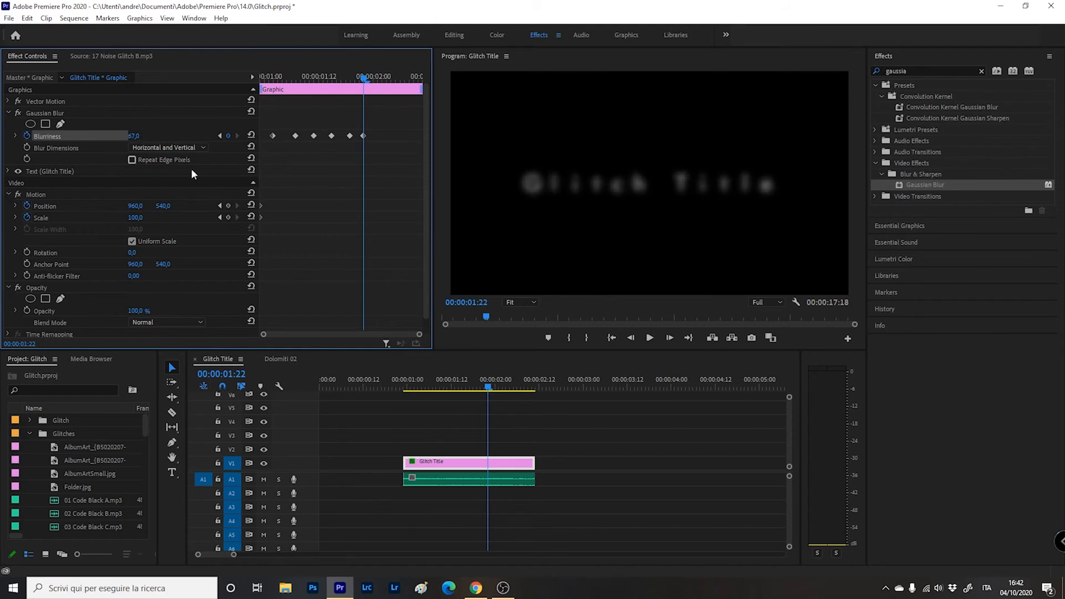
# Add a closing Blurriness keyframe of 0 at 00:00:02:03
pyautogui.press('Right')
pyautogui.press('Right')
pyautogui.press('Right')
pyautogui.press('Right')
pyautogui.press('Right')
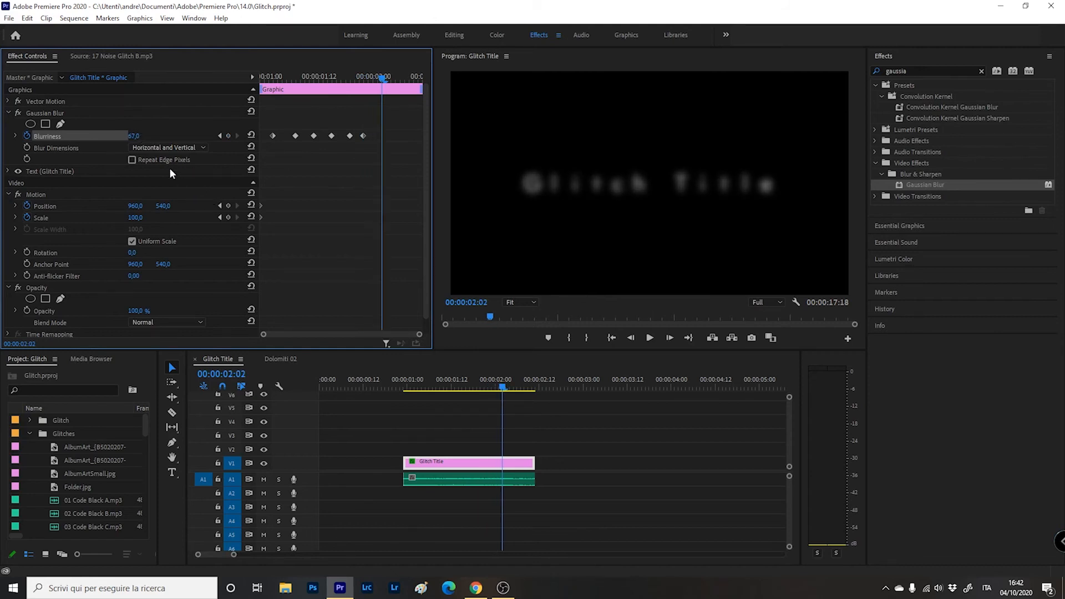
pyautogui.moveTo(137, 136); pyautogui.dragTo(98, 137)
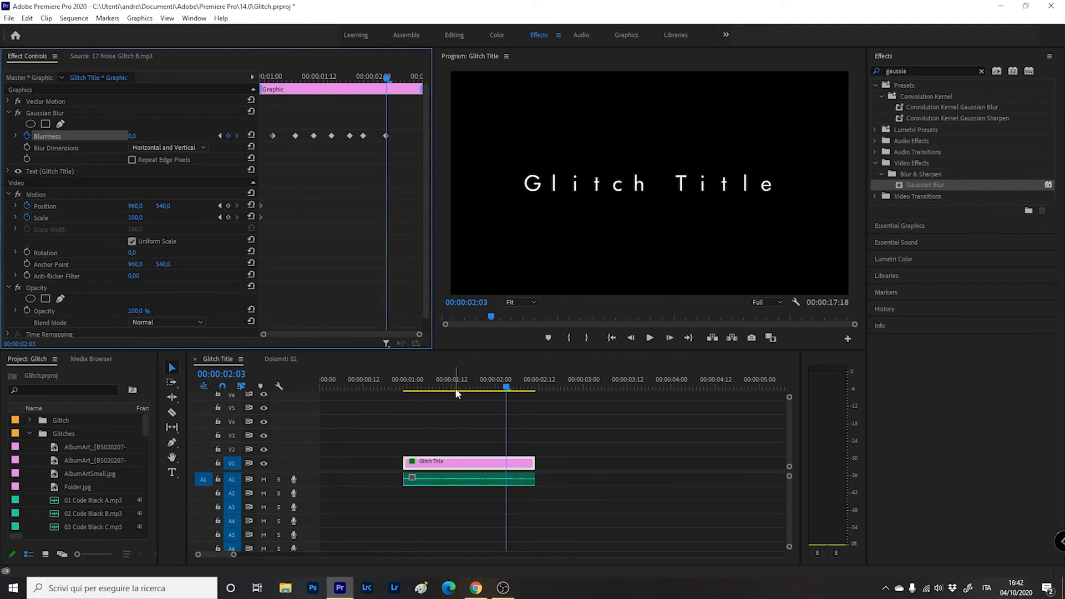
# Play the Glitch Title clip from its start at 00:00:00:23 to review the pulsing blur with its sound
pyautogui.click(404, 389)
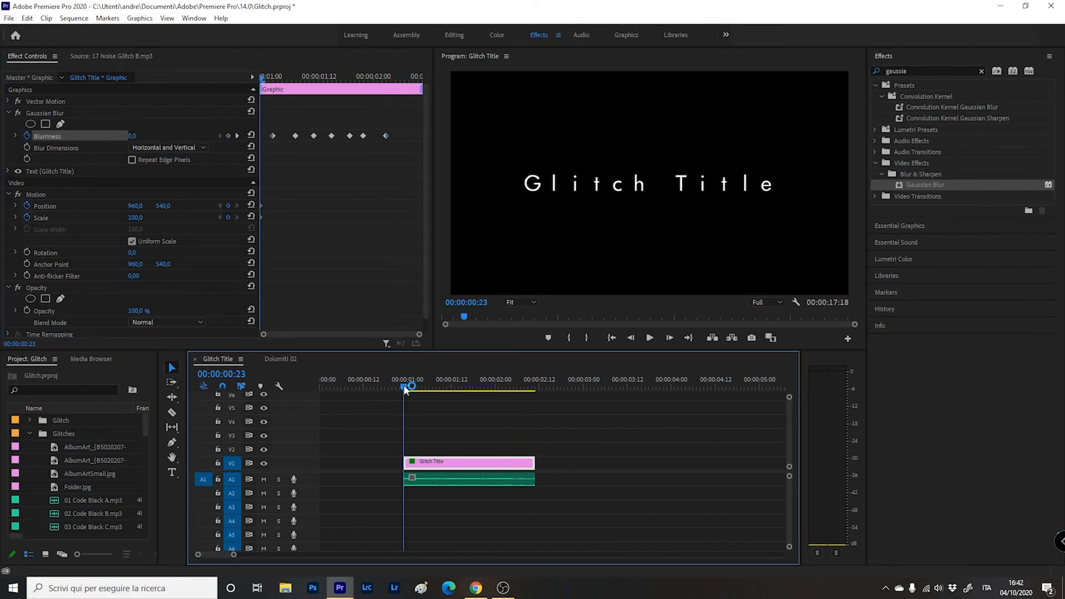
pyautogui.press('space')
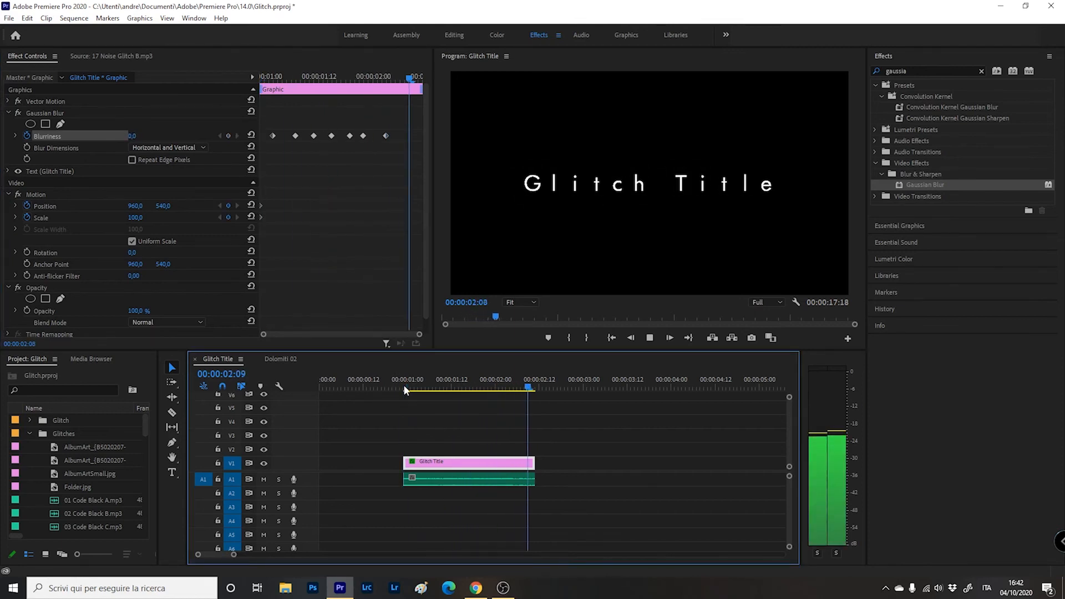
pyautogui.press('space')
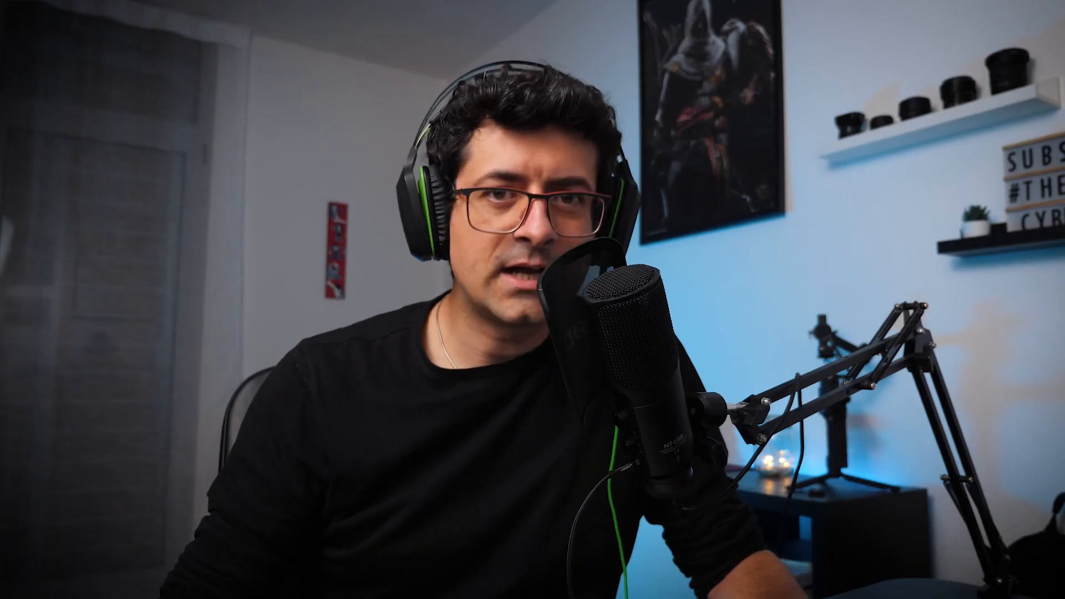